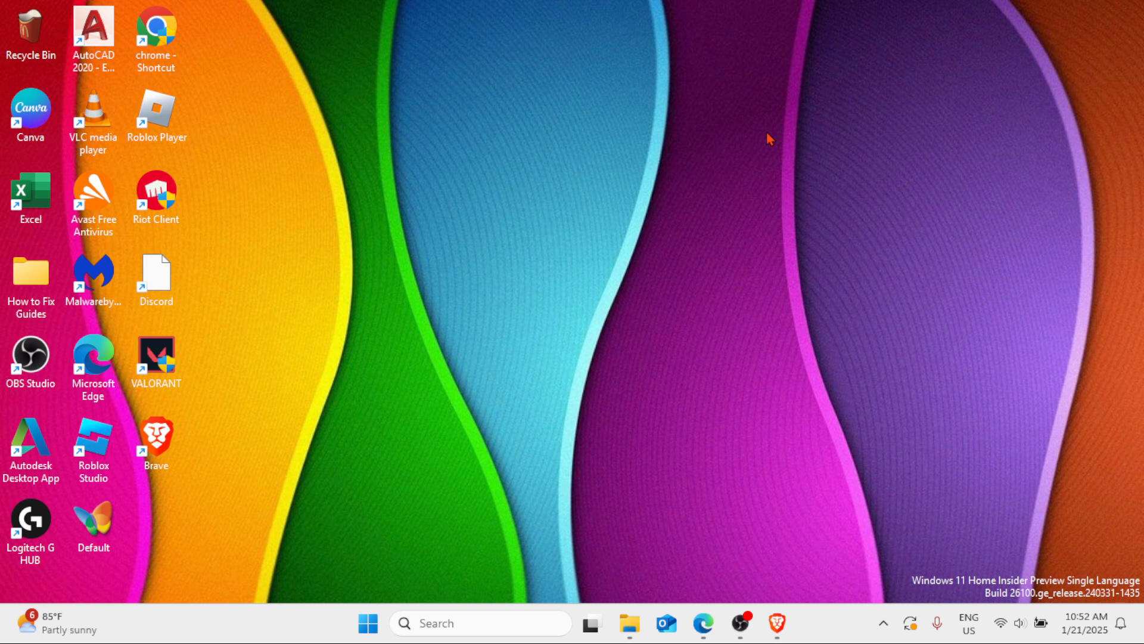
Step: Open Task Manager full screen, check the Performance graphs for CPU, memory, disk and GPU usage, and close it
{"action": "right_click", "coordinate": [368, 624]}
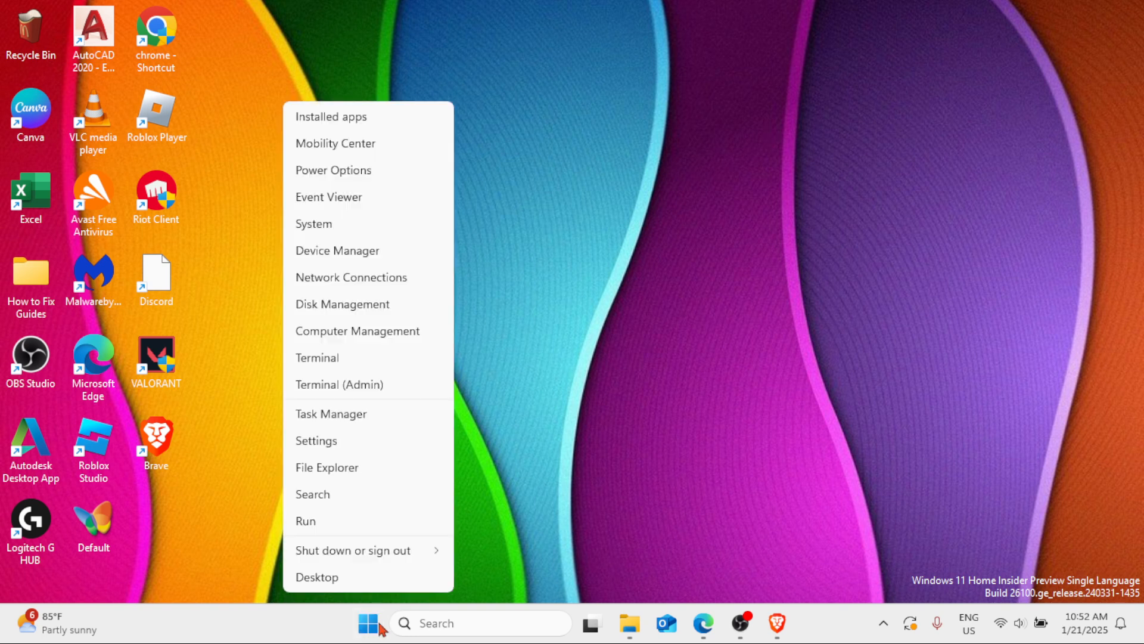
{"action": "left_click", "coordinate": [341, 422]}
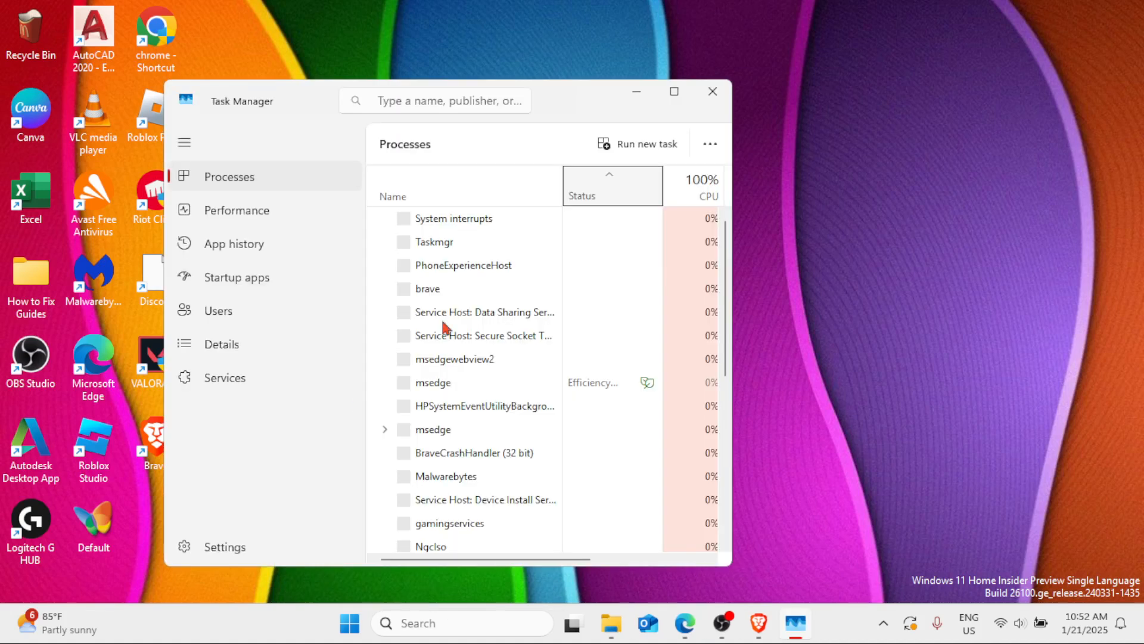
{"action": "left_click", "coordinate": [670, 92]}
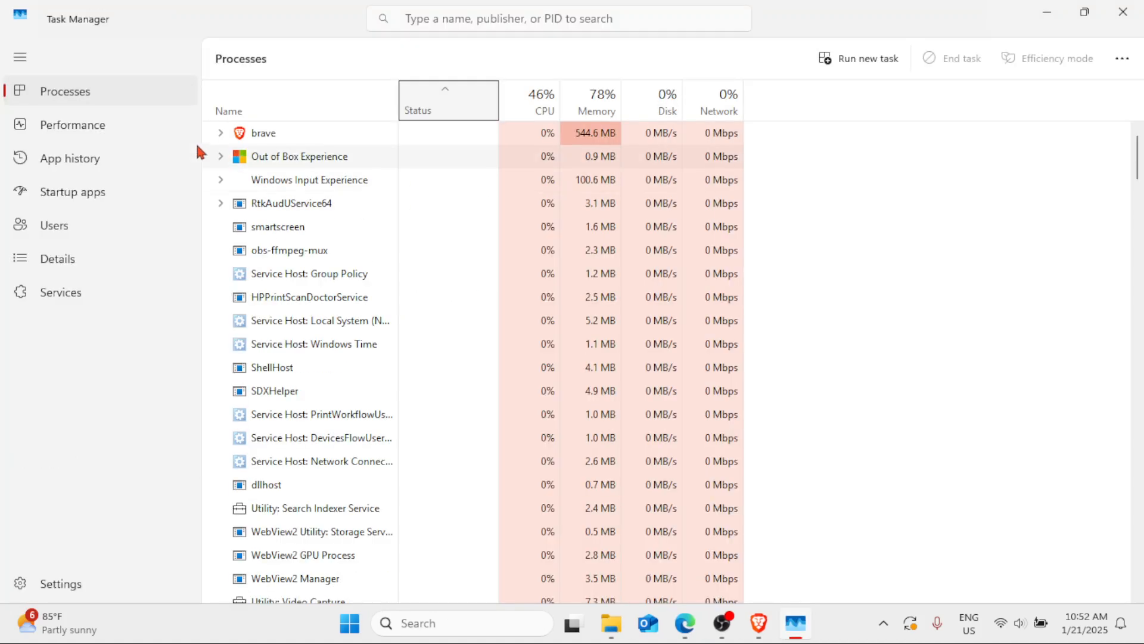
{"action": "left_click", "coordinate": [80, 126]}
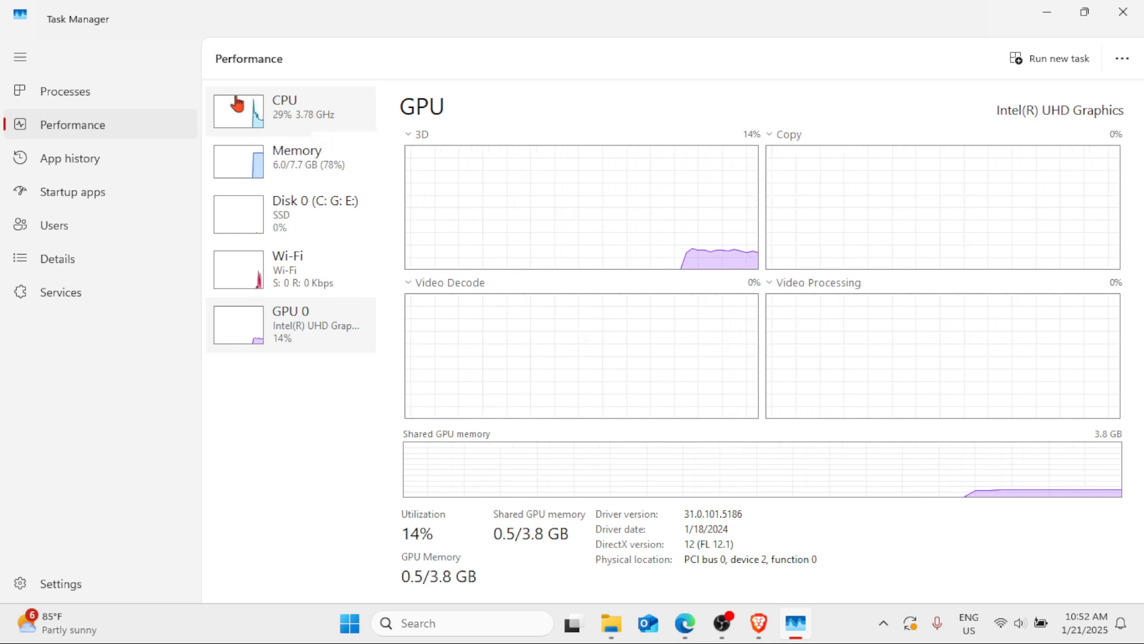
{"action": "left_click", "coordinate": [1135, 9]}
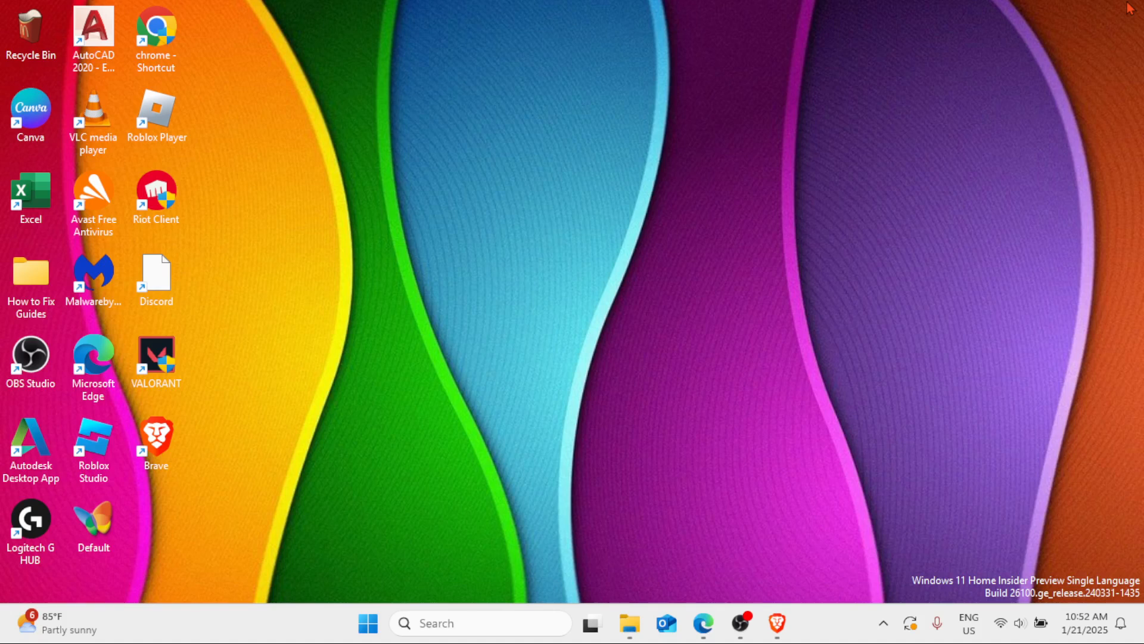
Step: Search Windows for "services" and open the Services console
{"action": "left_click", "coordinate": [451, 623]}
{"action": "type", "text": "services"}
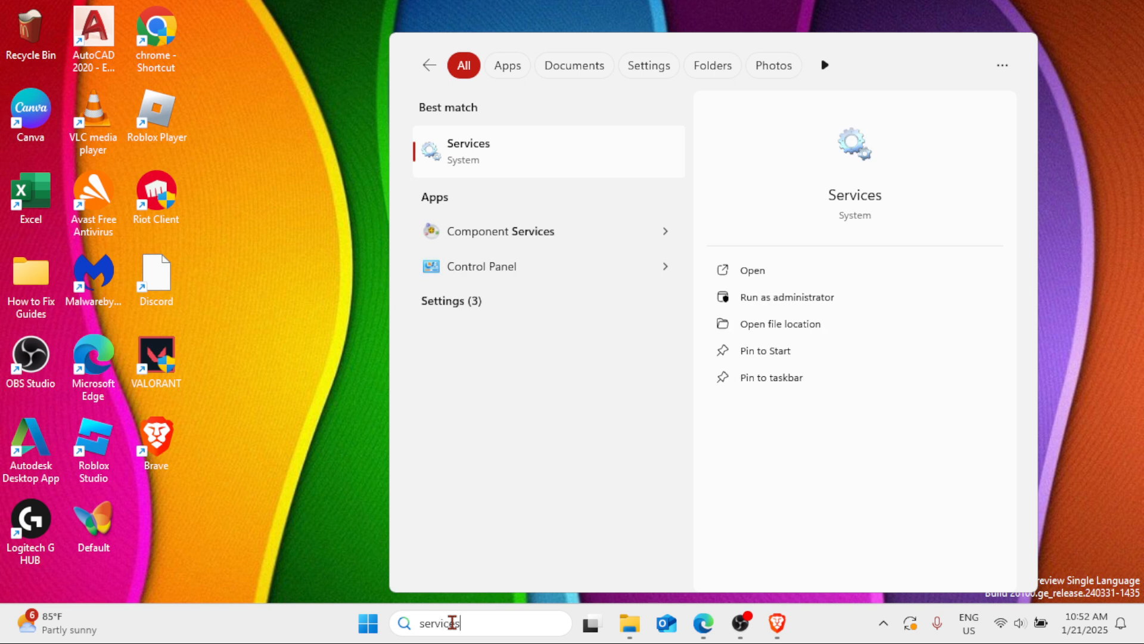
{"action": "left_click", "coordinate": [524, 156]}
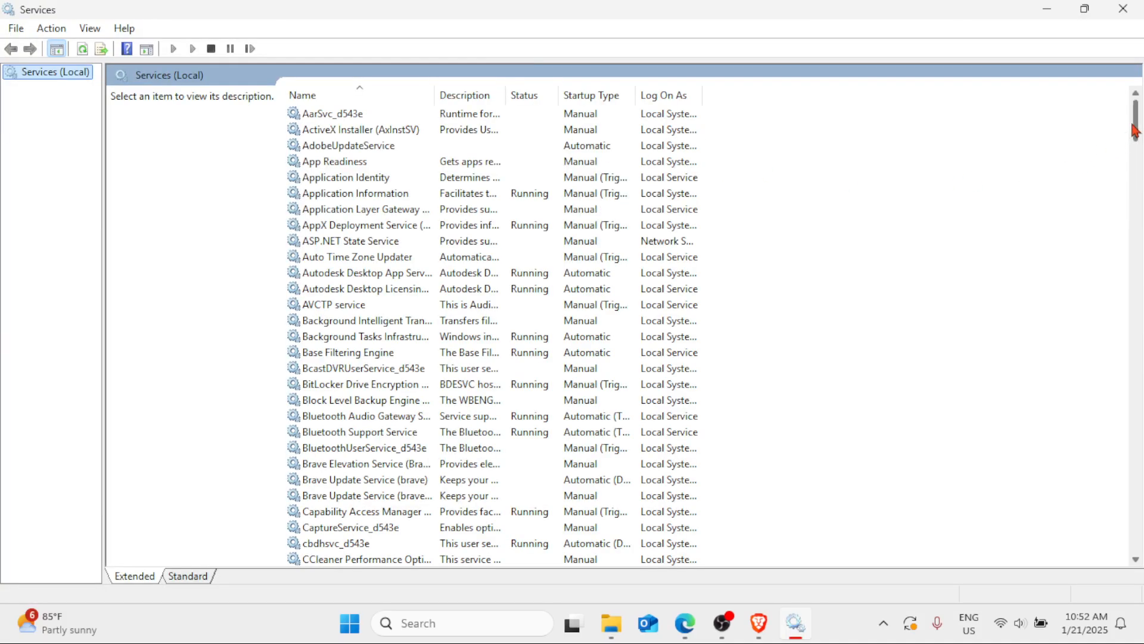
Step: Set the SysMain service's startup type to Disabled, apply the change, and close the Services console
{"action": "left_click_drag", "start_coordinate": [1134, 131], "coordinate": [1124, 454]}
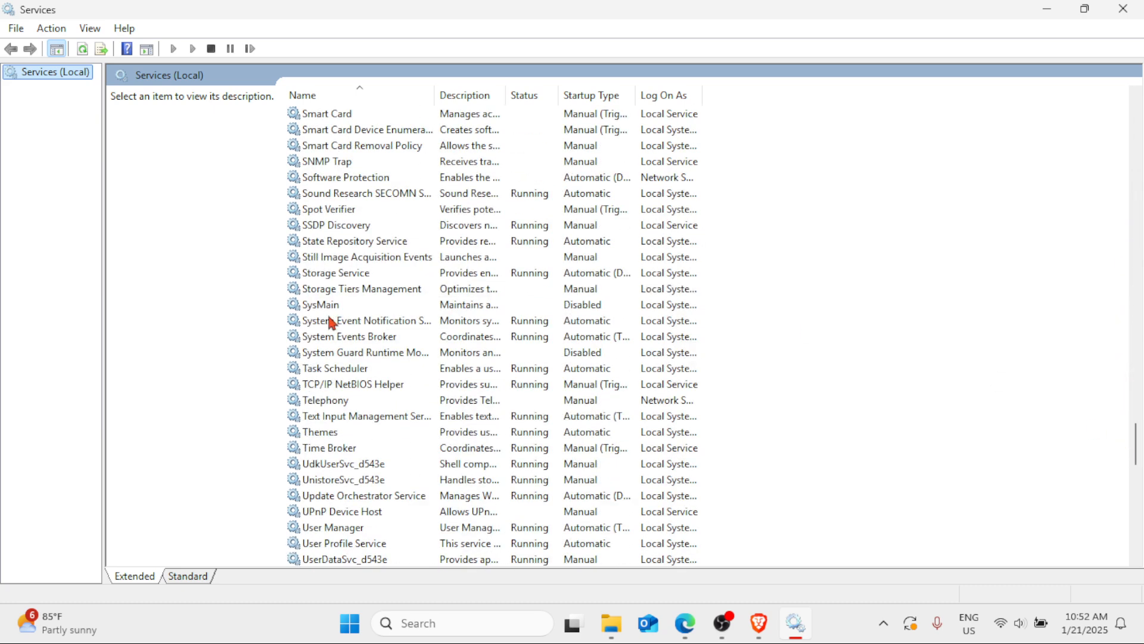
{"action": "left_click", "coordinate": [370, 306]}
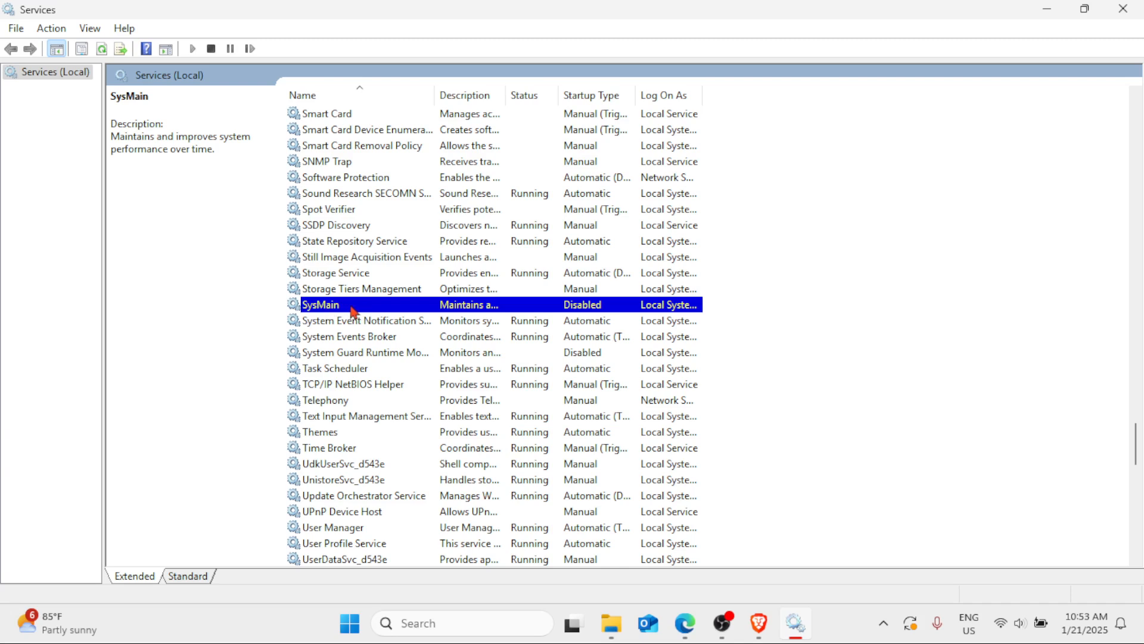
{"action": "right_click", "coordinate": [351, 306]}
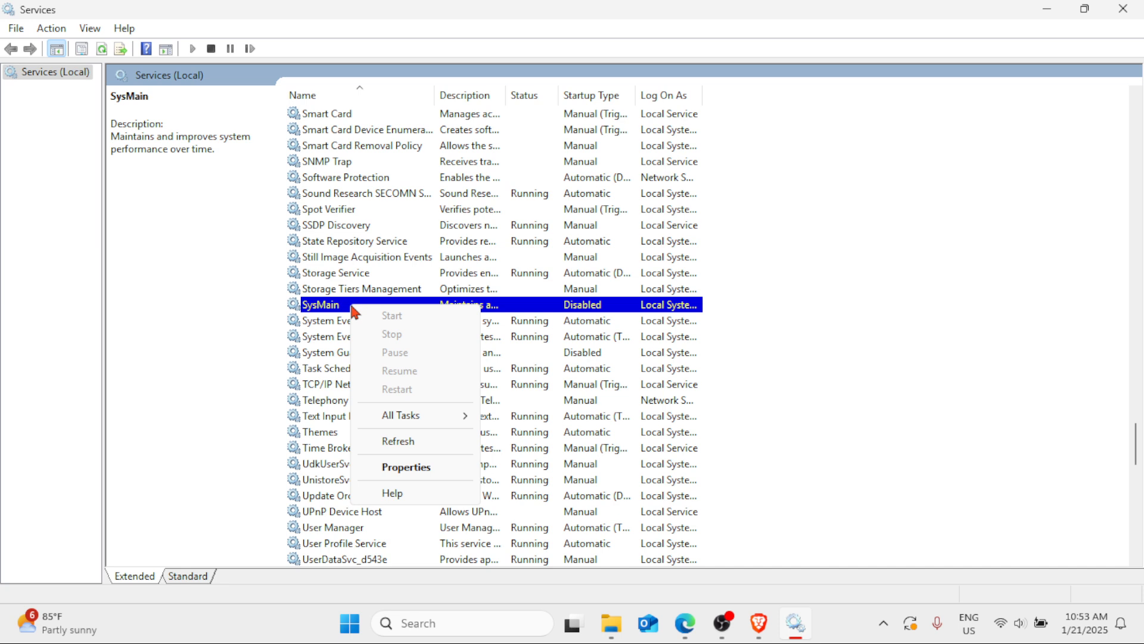
{"action": "left_click", "coordinate": [397, 468]}
{"action": "left_click", "coordinate": [537, 291]}
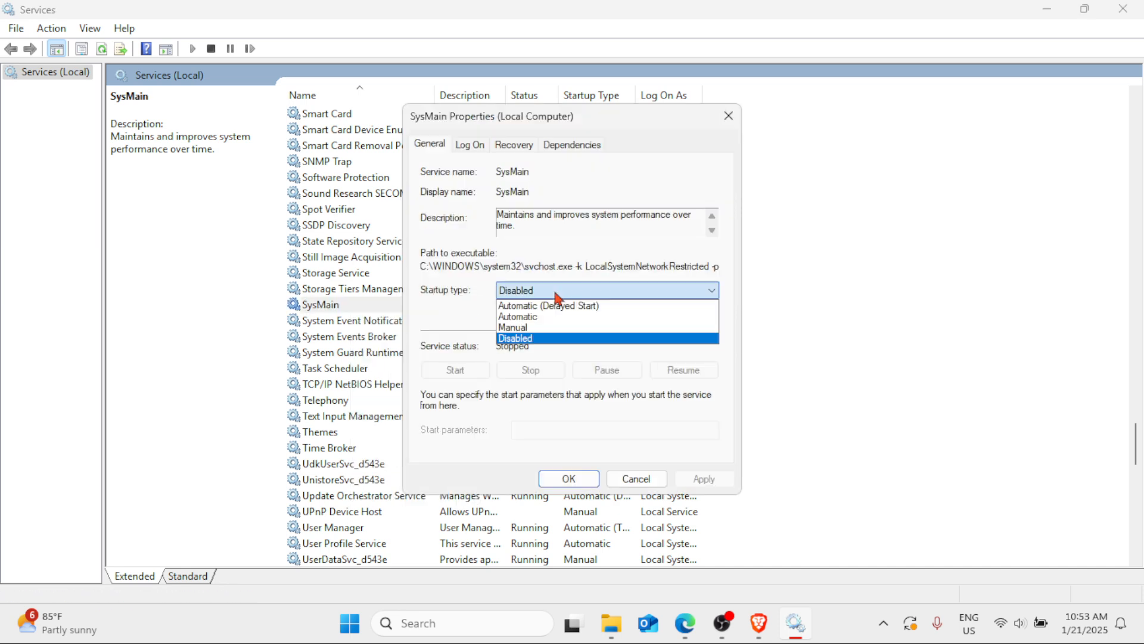
{"action": "left_click", "coordinate": [525, 317]}
{"action": "left_click", "coordinate": [535, 291]}
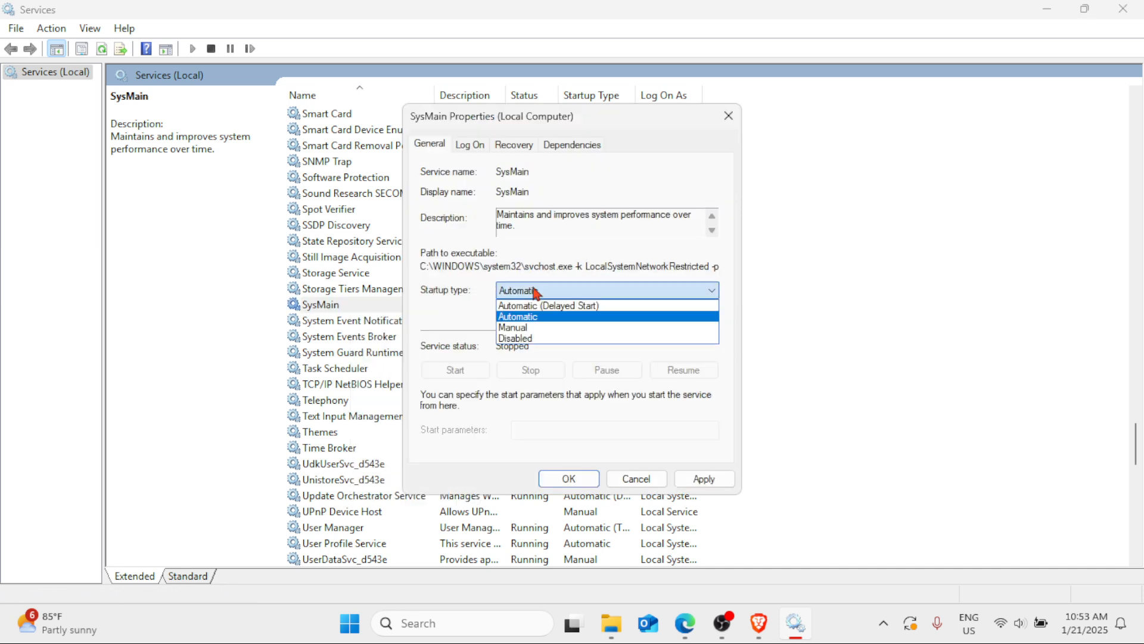
{"action": "left_click", "coordinate": [524, 337]}
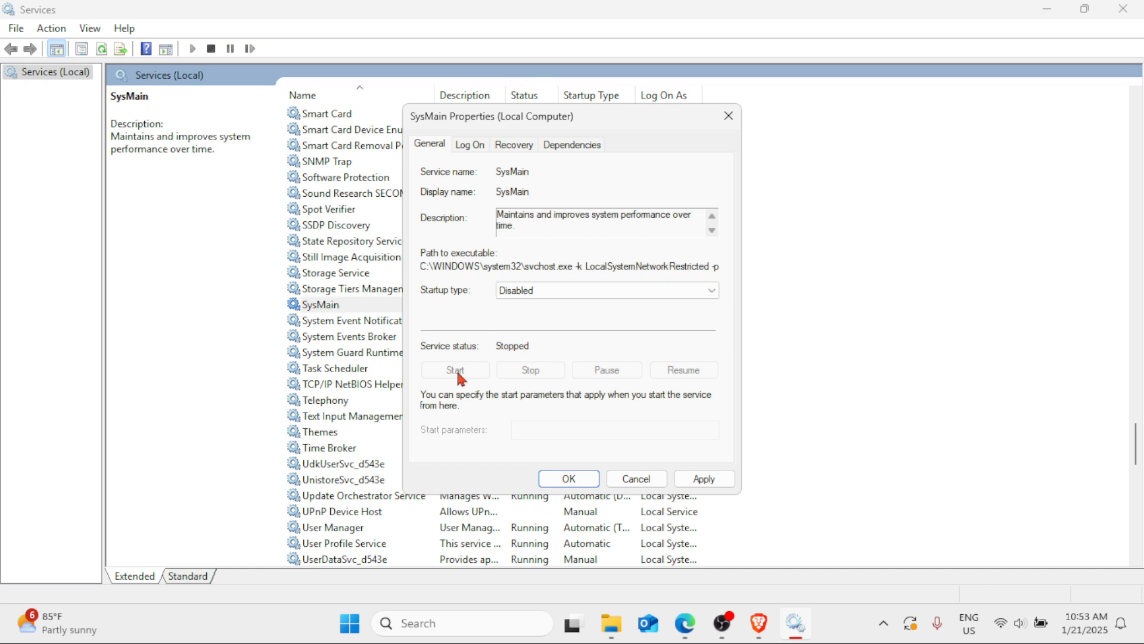
{"action": "left_click", "coordinate": [705, 478]}
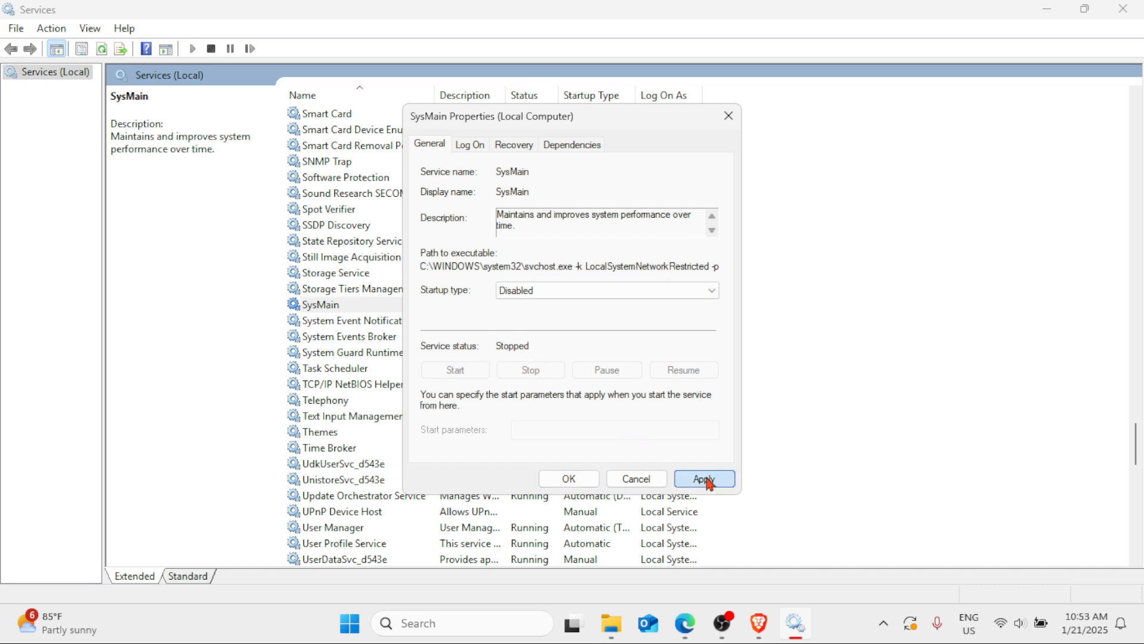
{"action": "left_click", "coordinate": [581, 479]}
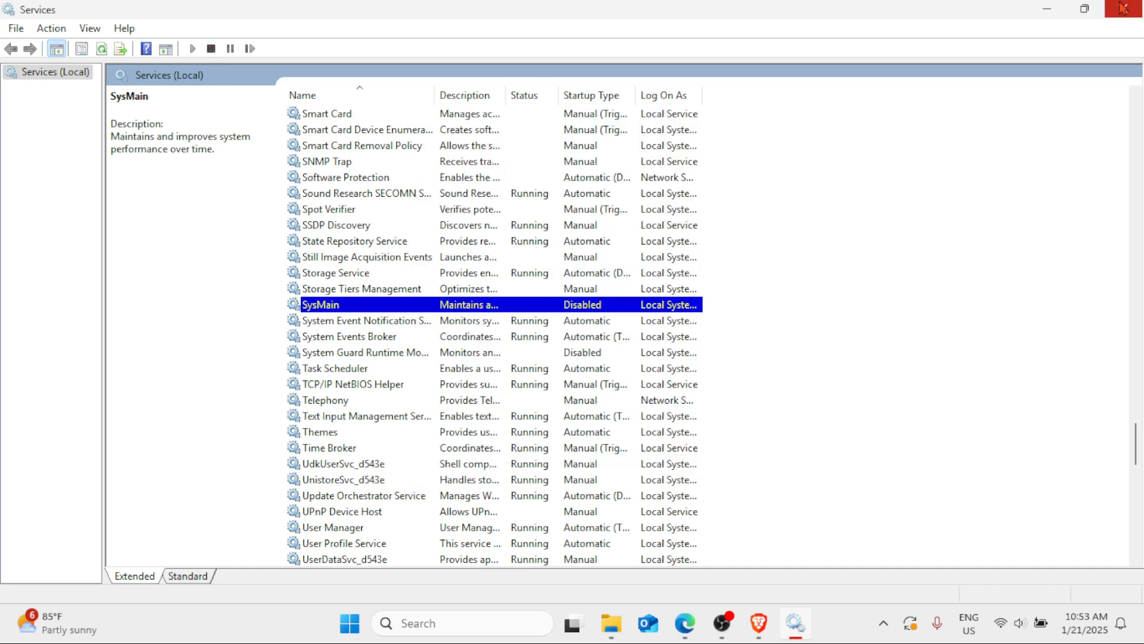
{"action": "left_click", "coordinate": [1138, 7]}
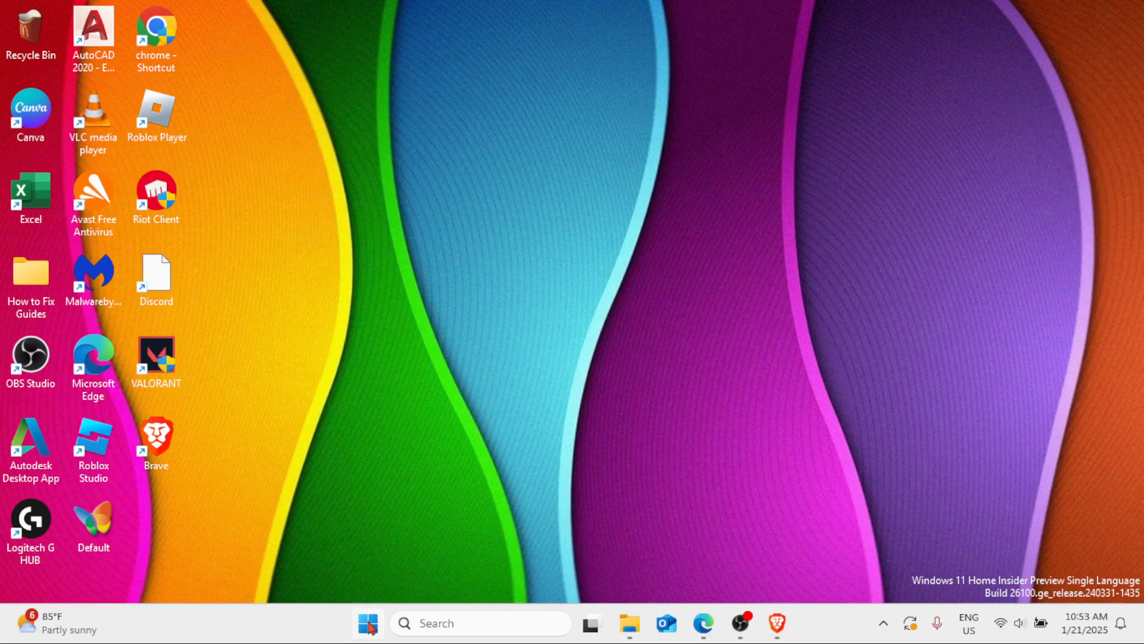
Step: Open Device Manager and move its window clear of the desktop icons
{"action": "right_click", "coordinate": [370, 626]}
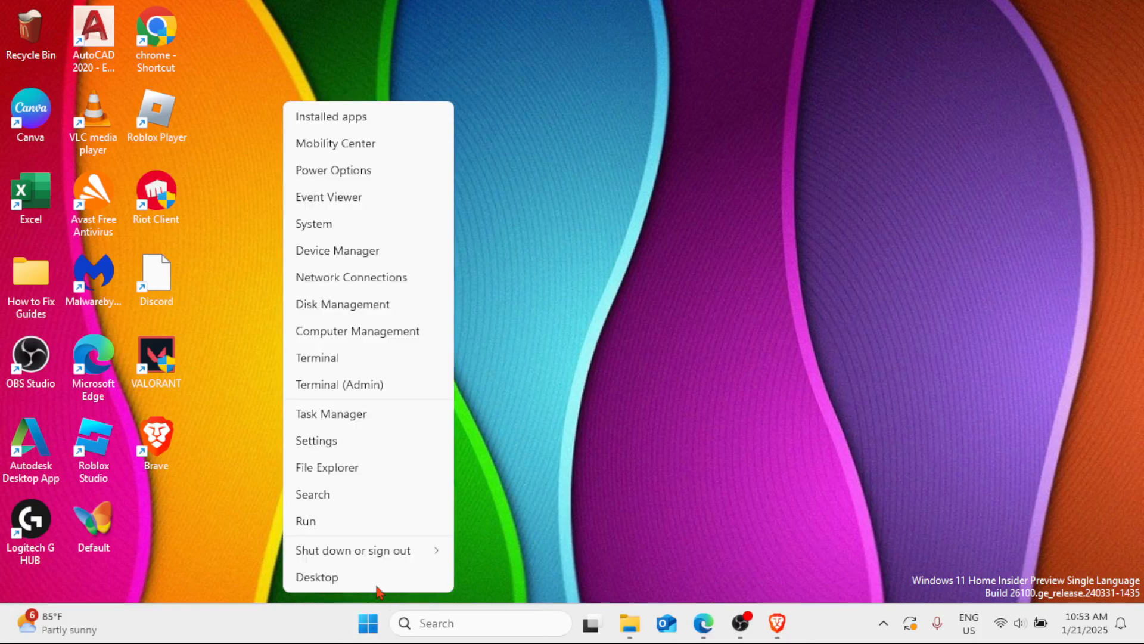
{"action": "left_click", "coordinate": [342, 253]}
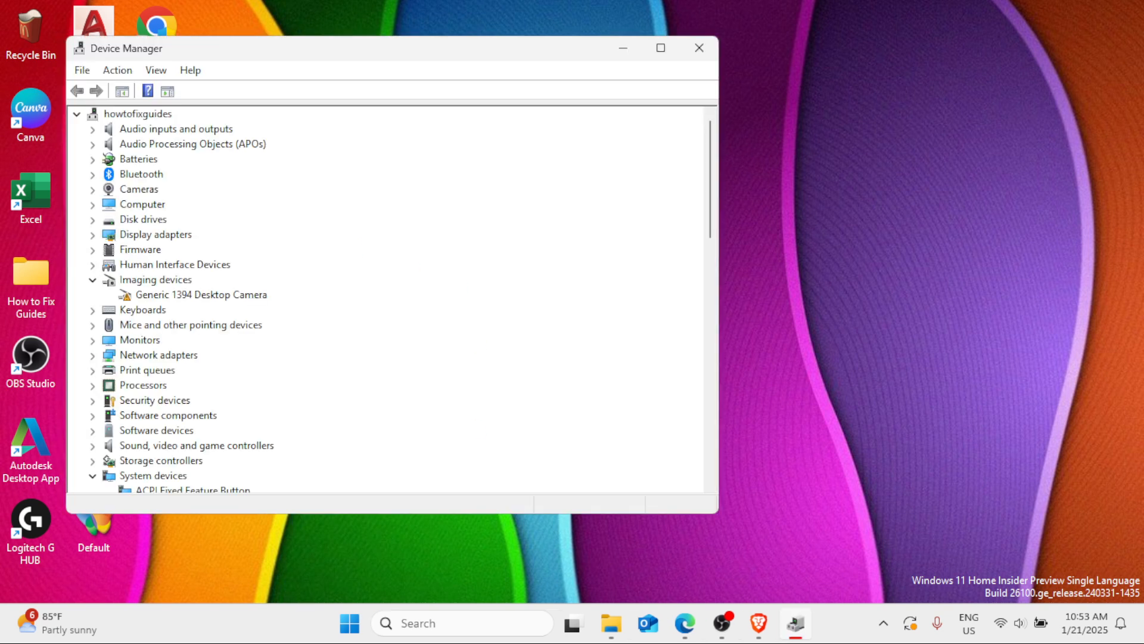
{"action": "left_click", "coordinate": [442, 623]}
{"action": "type", "text": "device manager"}
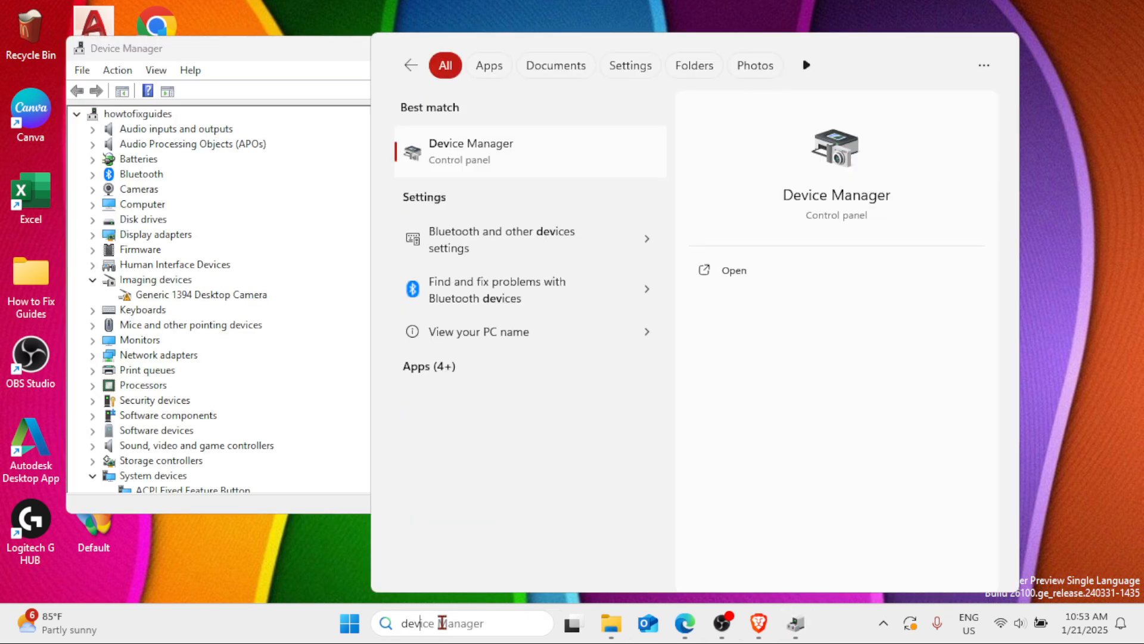
{"action": "left_click", "coordinate": [468, 149]}
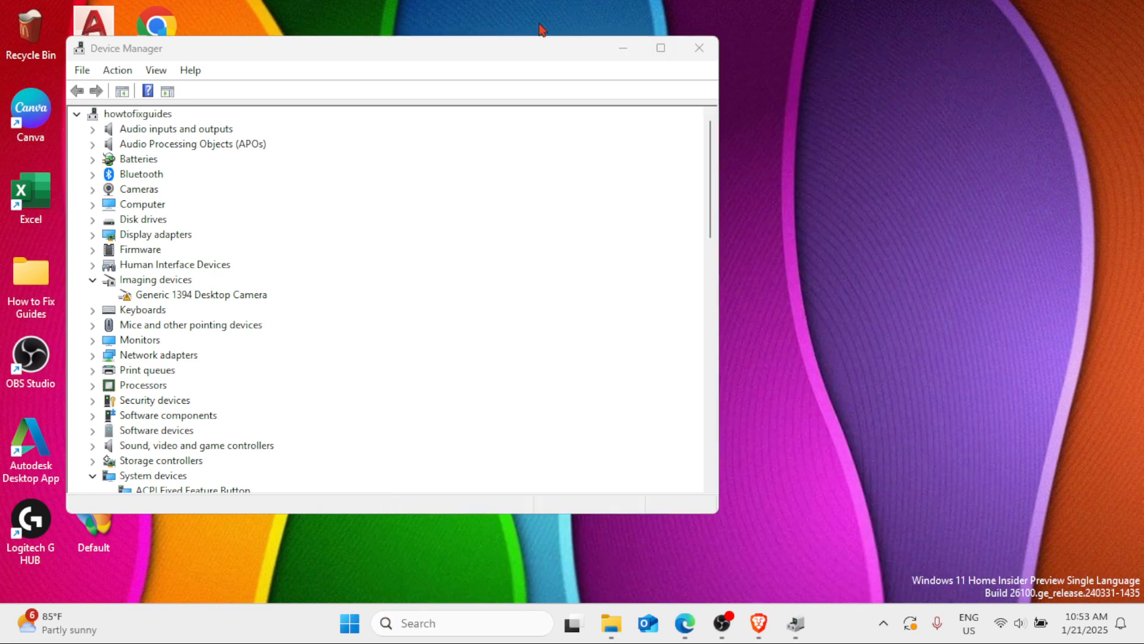
{"action": "left_click_drag", "start_coordinate": [451, 53], "coordinate": [678, 65]}
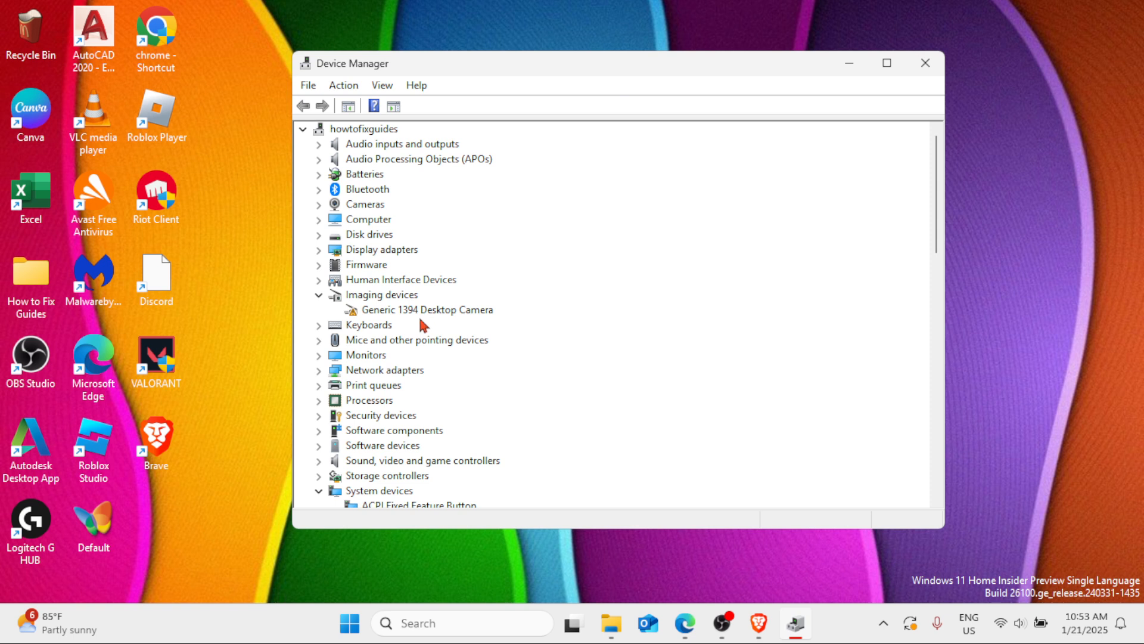
Step: Expand the System devices category to list its devices
{"action": "left_click", "coordinate": [313, 485]}
{"action": "left_click", "coordinate": [319, 490]}
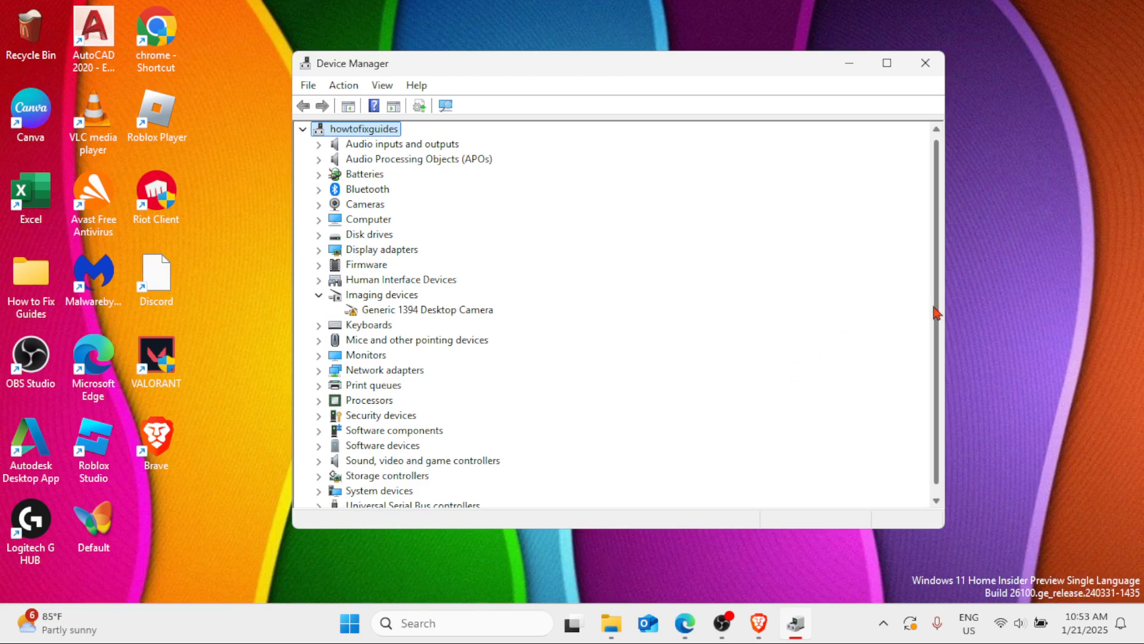
{"action": "scroll", "coordinate": [937, 310], "scroll_direction": "down", "scroll_amount": 1}
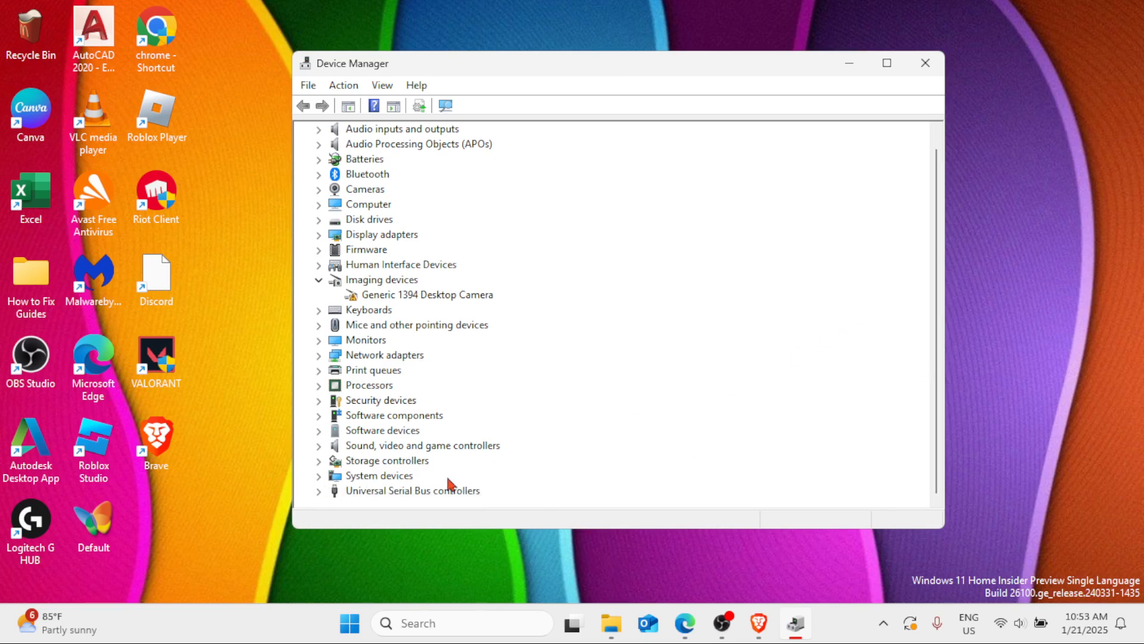
{"action": "left_click", "coordinate": [318, 477]}
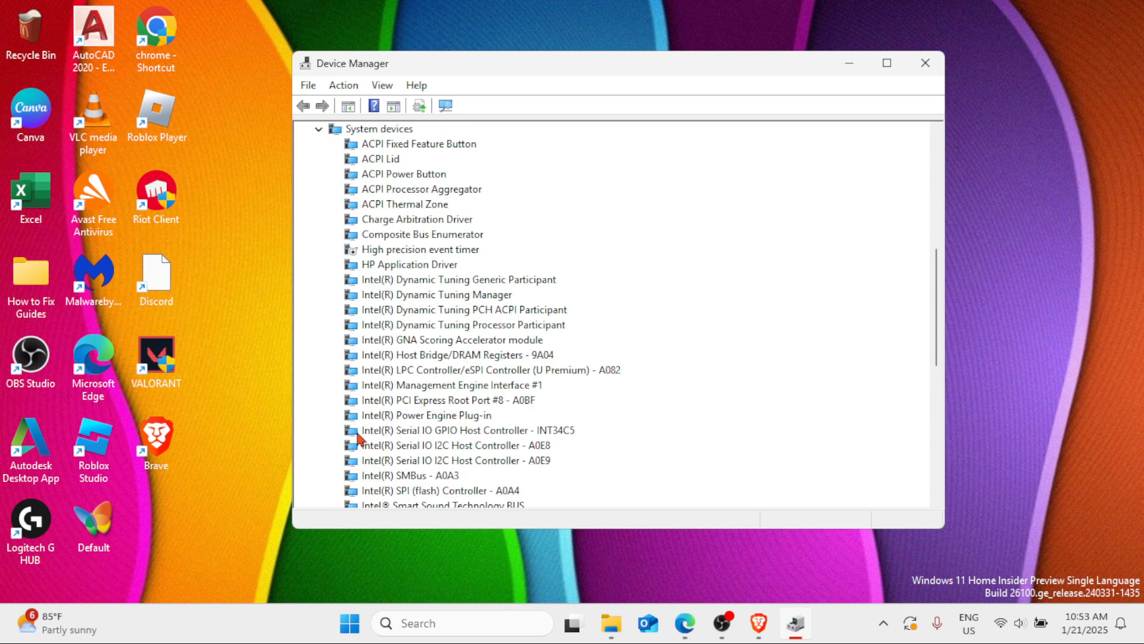
Step: Enable the High precision event timer under System devices
{"action": "left_click", "coordinate": [416, 252]}
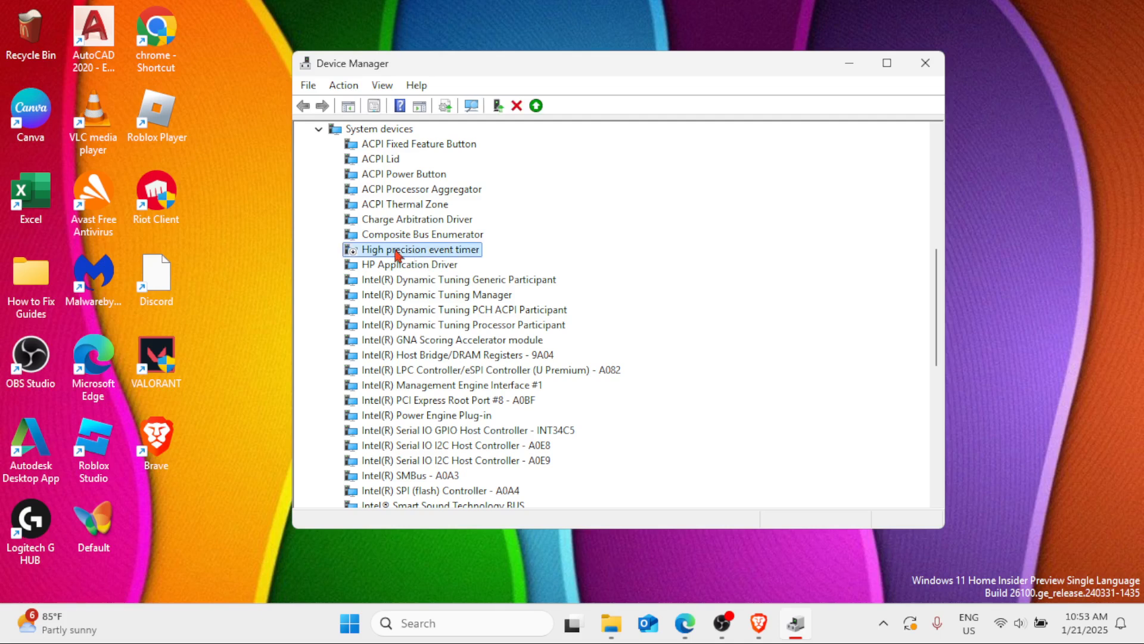
{"action": "right_click", "coordinate": [398, 255]}
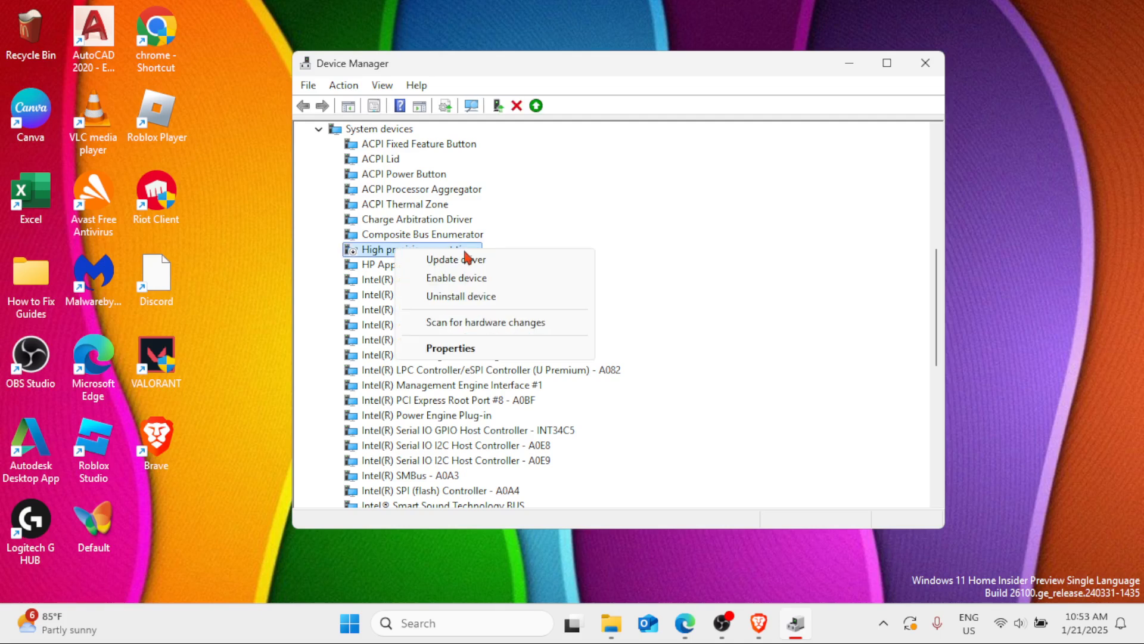
{"action": "left_click", "coordinate": [453, 278]}
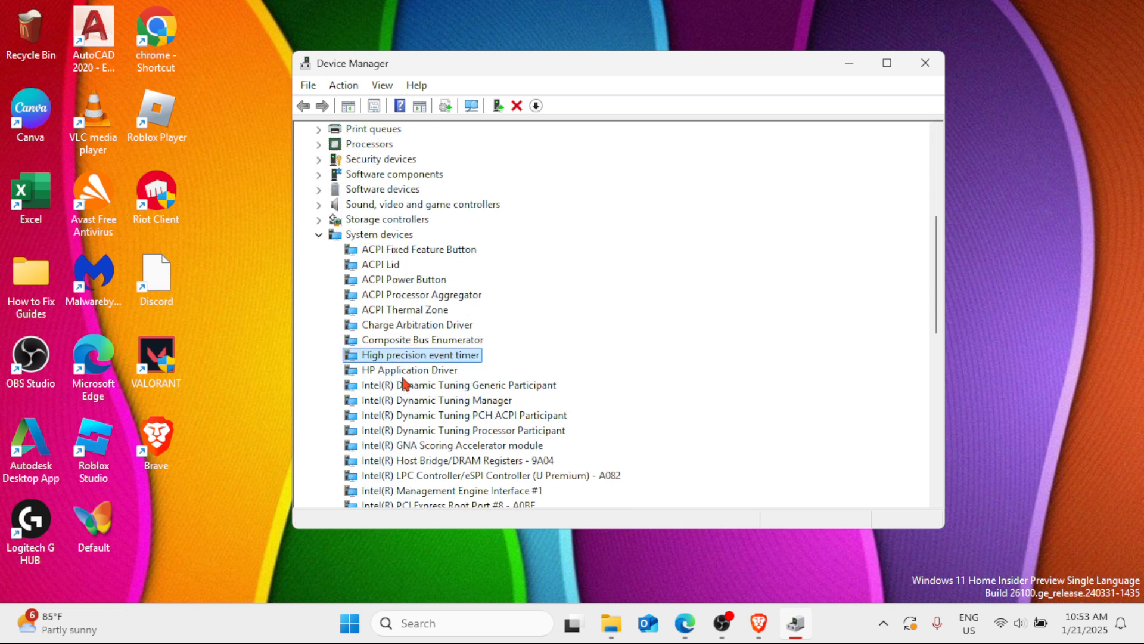
Step: Disable the High precision event timer, confirm the choice, and close Device Manager
{"action": "right_click", "coordinate": [410, 360]}
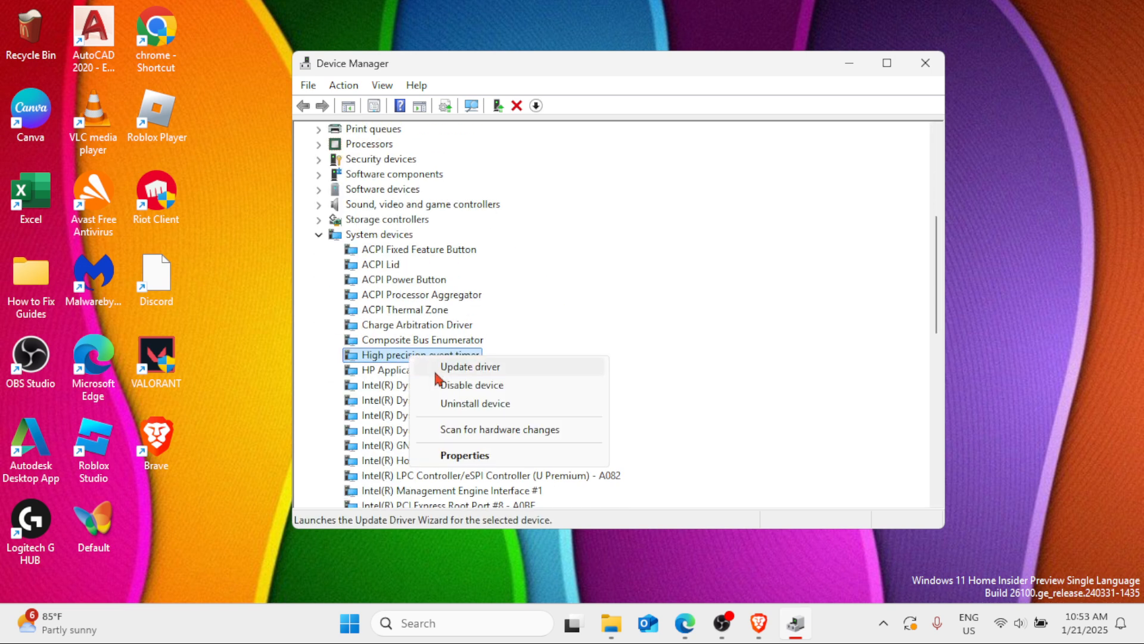
{"action": "left_click", "coordinate": [477, 386]}
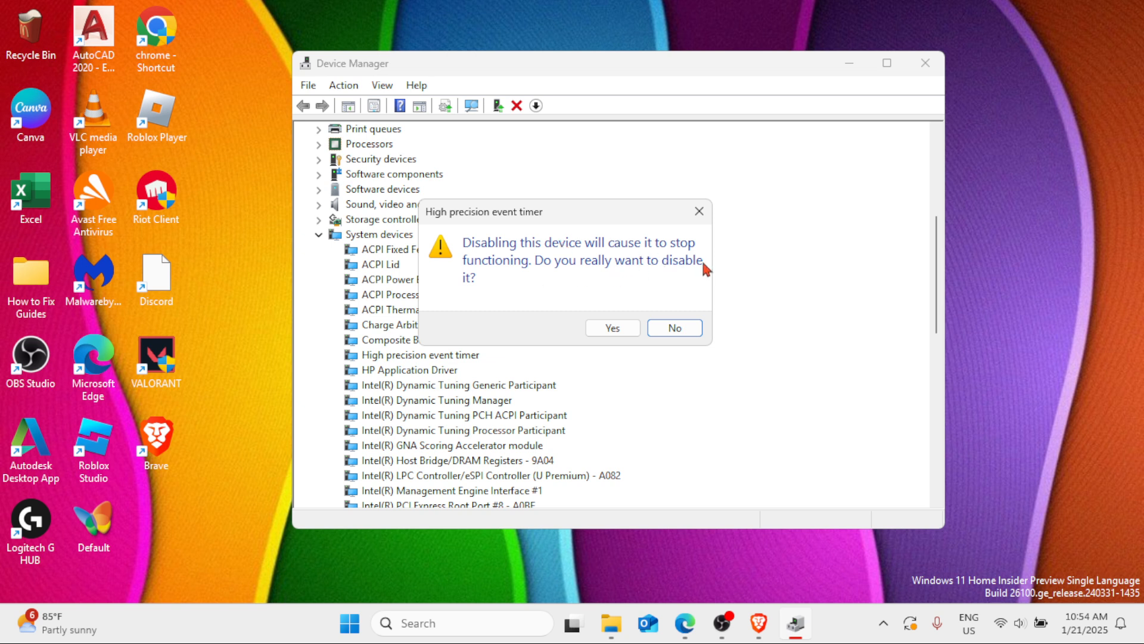
{"action": "left_click", "coordinate": [631, 325]}
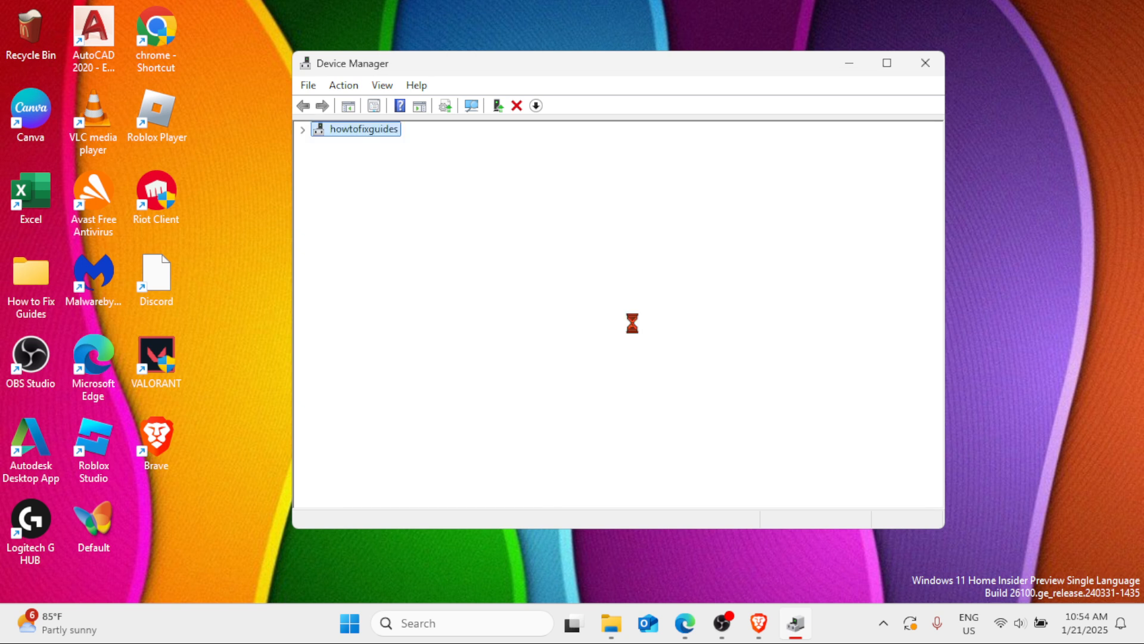
{"action": "left_click", "coordinate": [922, 64]}
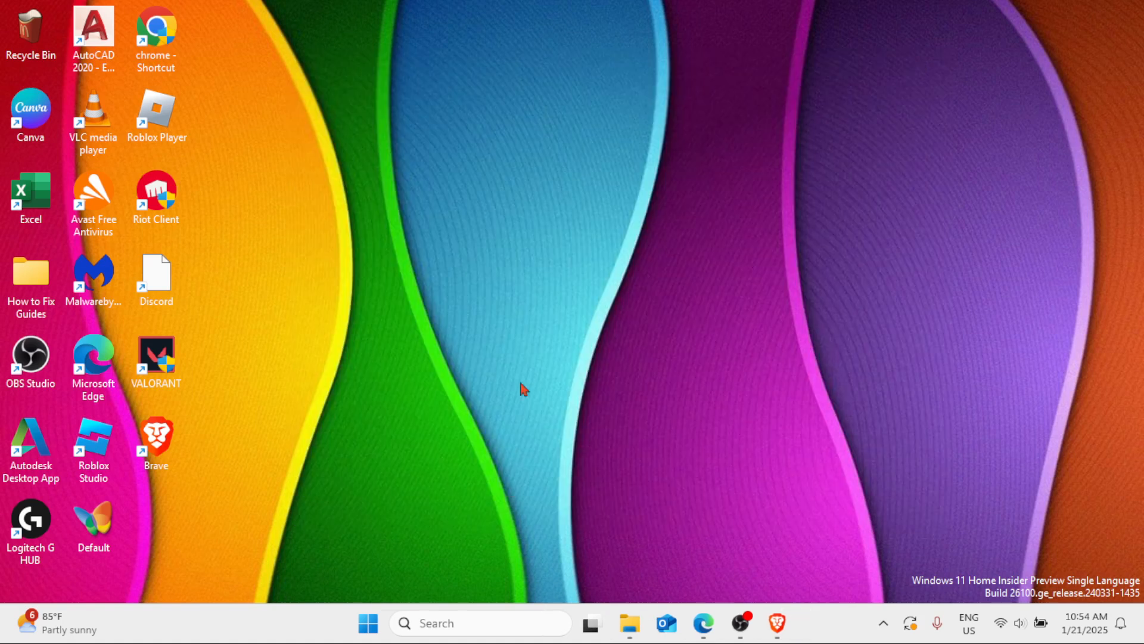
Step: Search Windows for "power", open the power plan choices to check the selected plan, and close the window
{"action": "left_click", "coordinate": [439, 631]}
{"action": "type", "text": "power"}
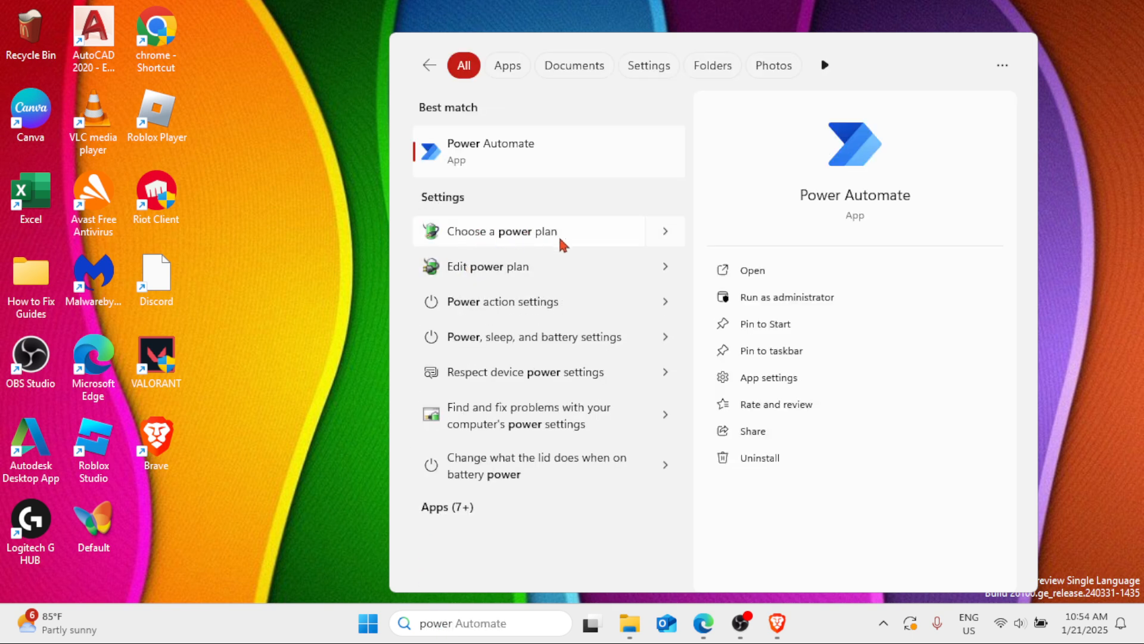
{"action": "left_click", "coordinate": [502, 236]}
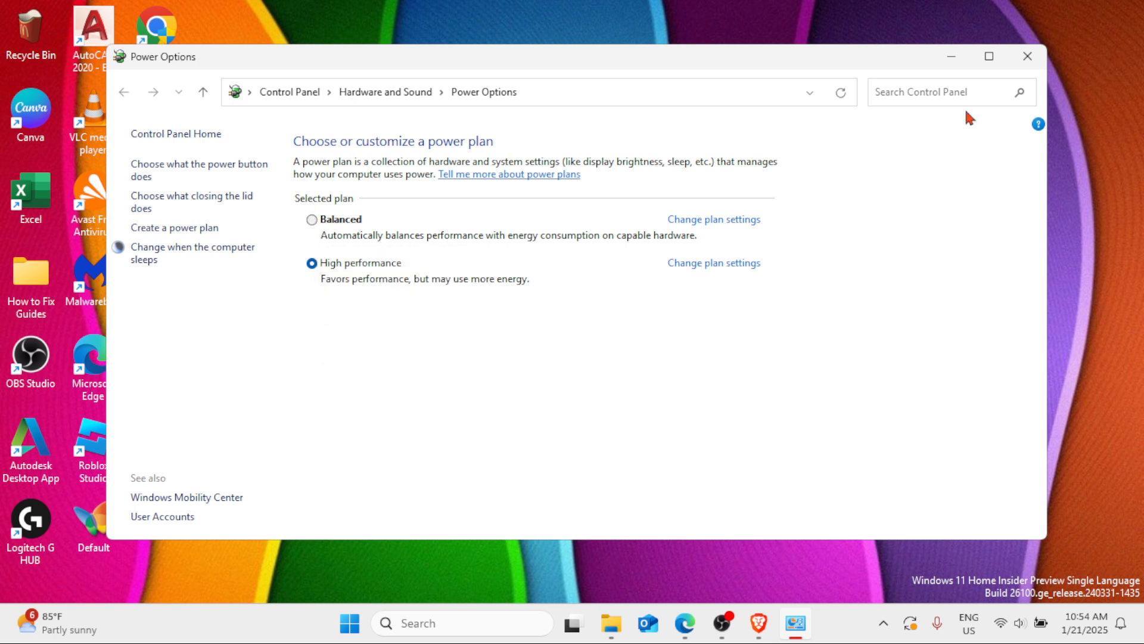
{"action": "left_click", "coordinate": [1027, 57]}
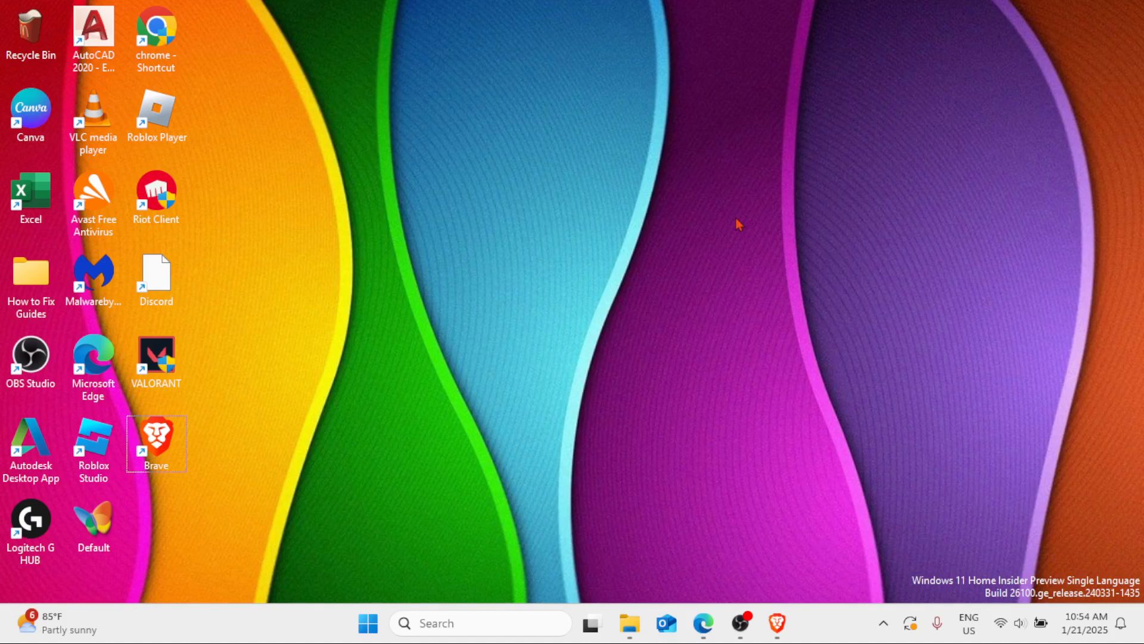
Step: Open the Windows Temp folder by running "temp"
{"action": "key", "text": "super+r"}
{"action": "left_click_drag", "start_coordinate": [280, 438], "coordinate": [693, 214]}
{"action": "type", "text": "temp"}
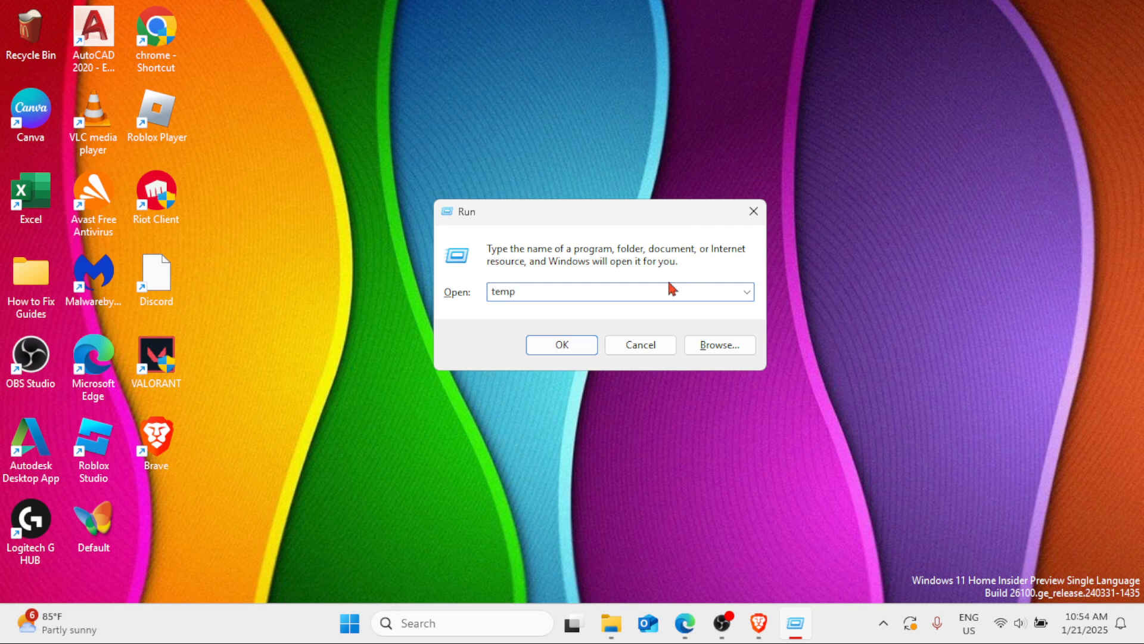
{"action": "left_click", "coordinate": [581, 342]}
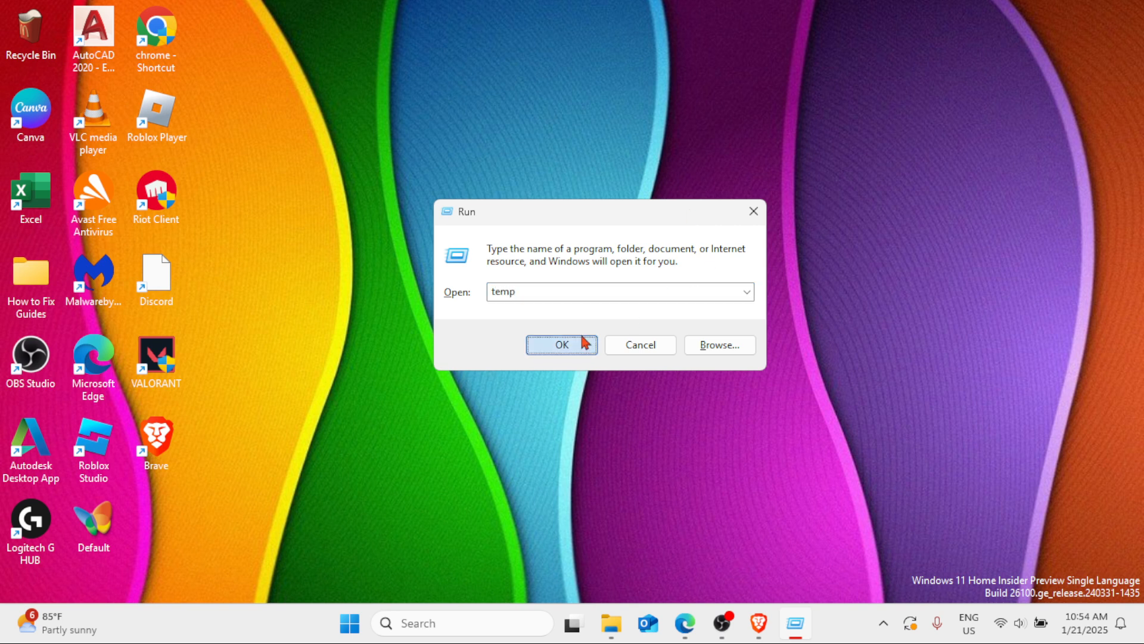
Step: Delete all items in the Temp folder with administrator permission, skipping every item in use, and close the folder
{"action": "left_click", "coordinate": [327, 274]}
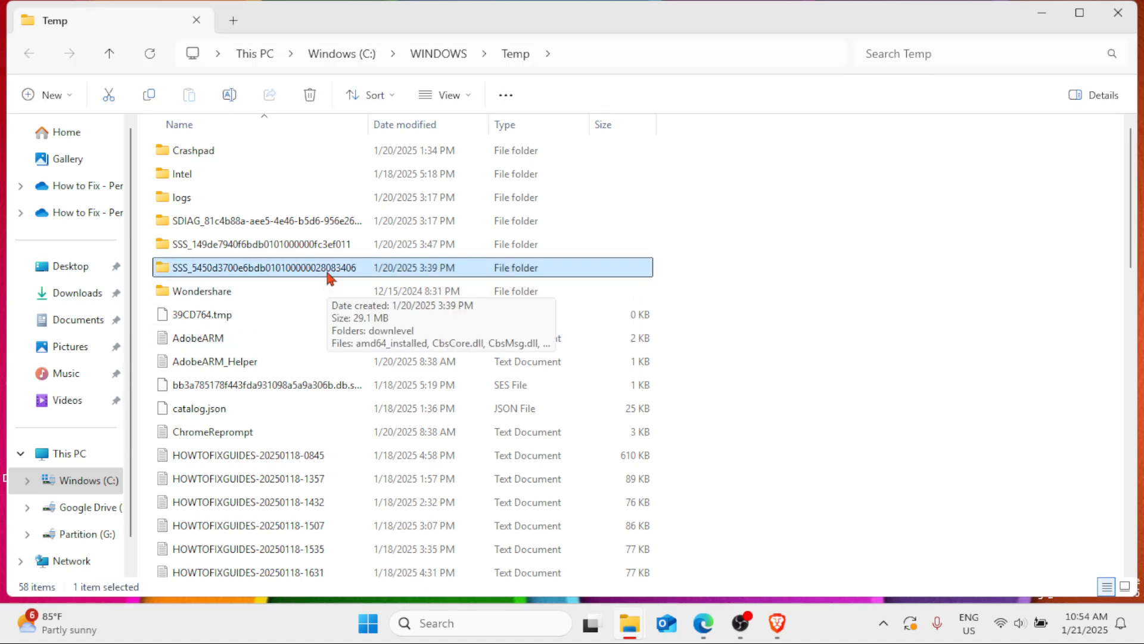
{"action": "key", "text": "ctrl+a"}
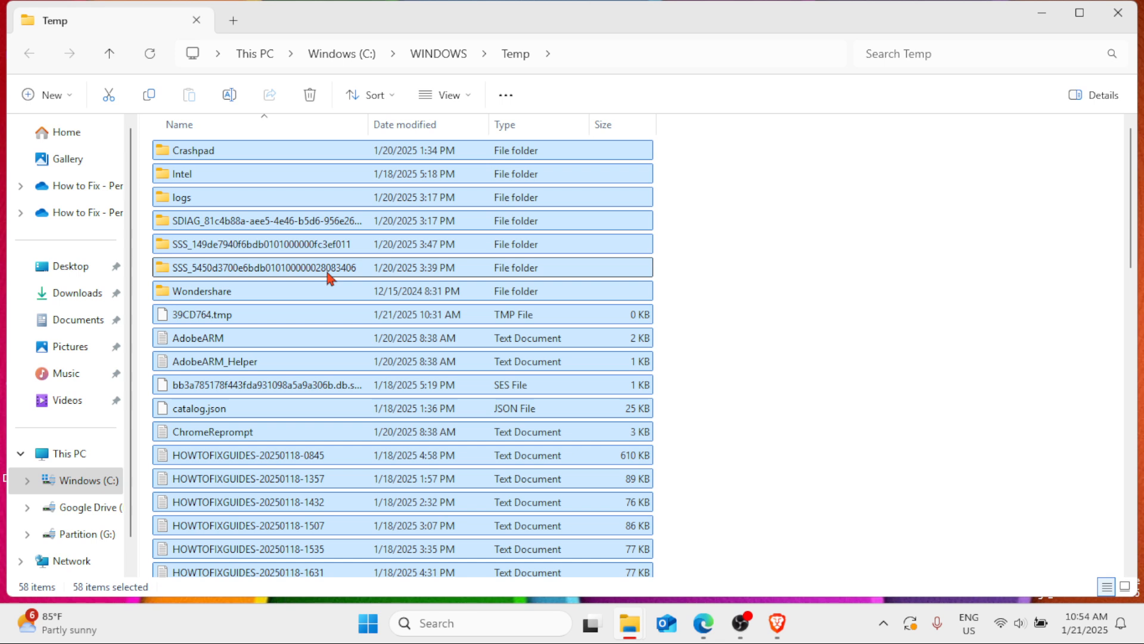
{"action": "left_click", "coordinate": [309, 95]}
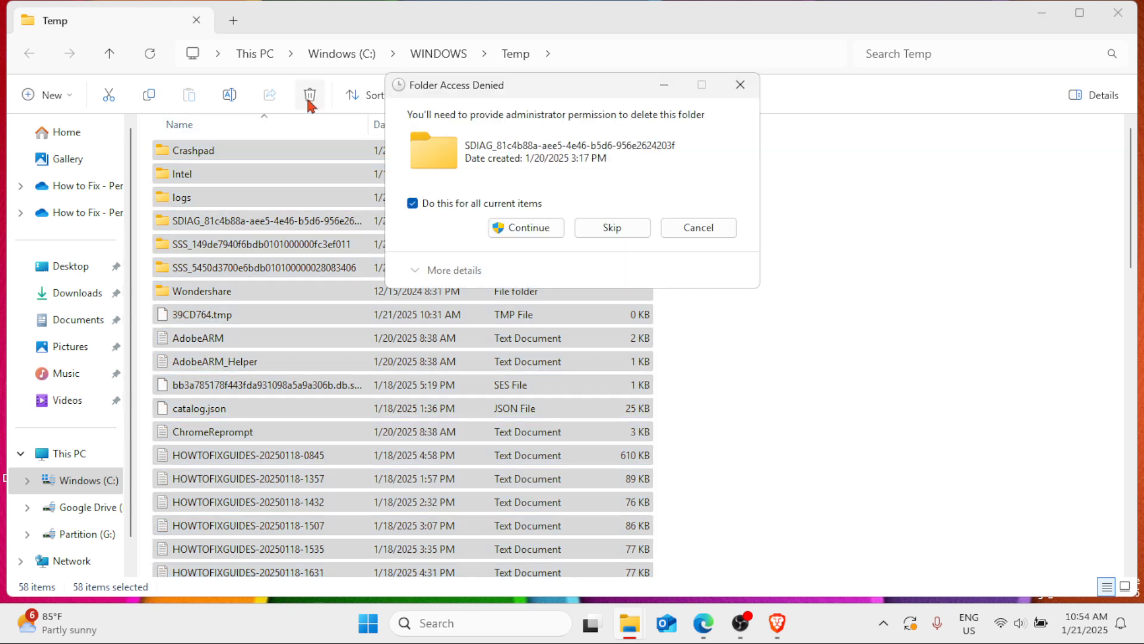
{"action": "left_click", "coordinate": [520, 231]}
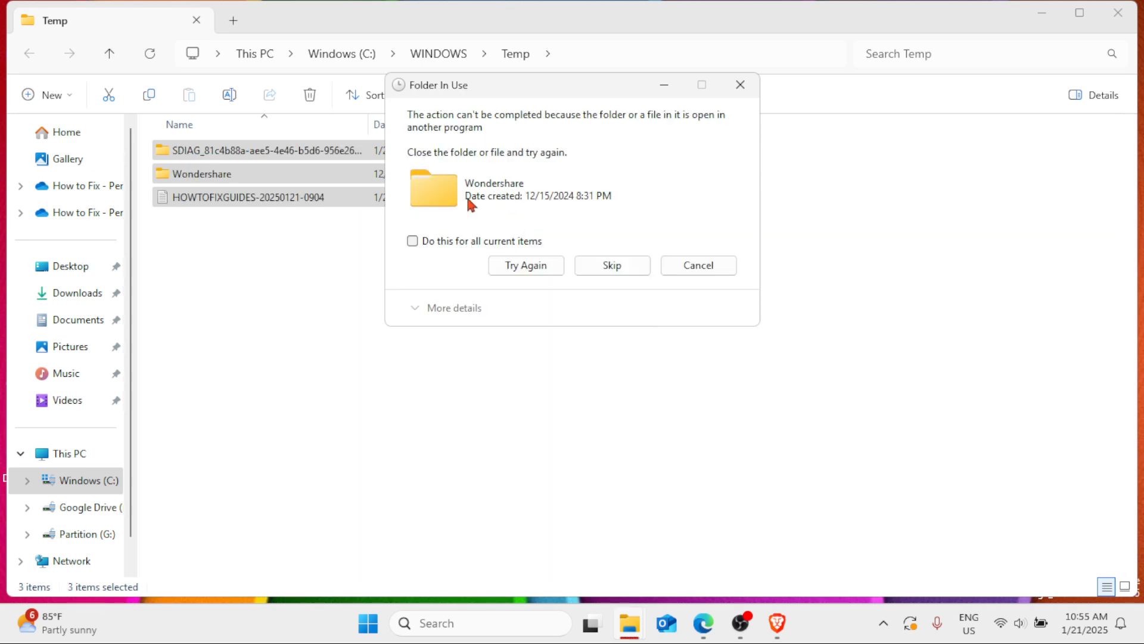
{"action": "left_click", "coordinate": [413, 241]}
{"action": "left_click", "coordinate": [612, 267]}
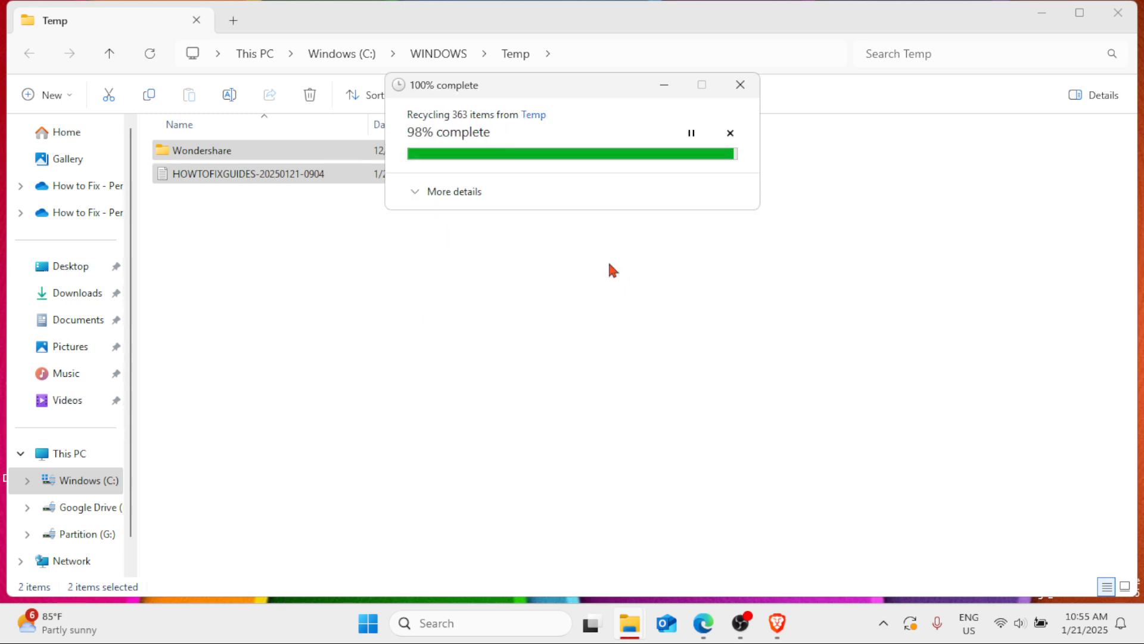
{"action": "left_click", "coordinate": [1119, 12]}
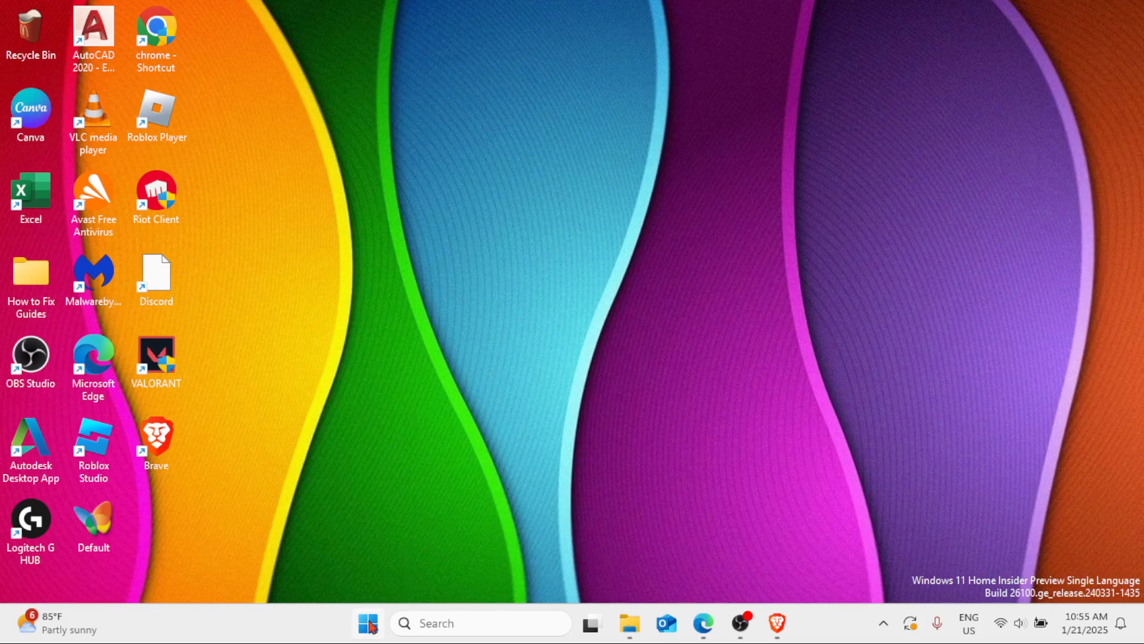
Step: Open Task Manager maximized and list the startup apps sorted by status with the enabled ones first
{"action": "right_click", "coordinate": [369, 623]}
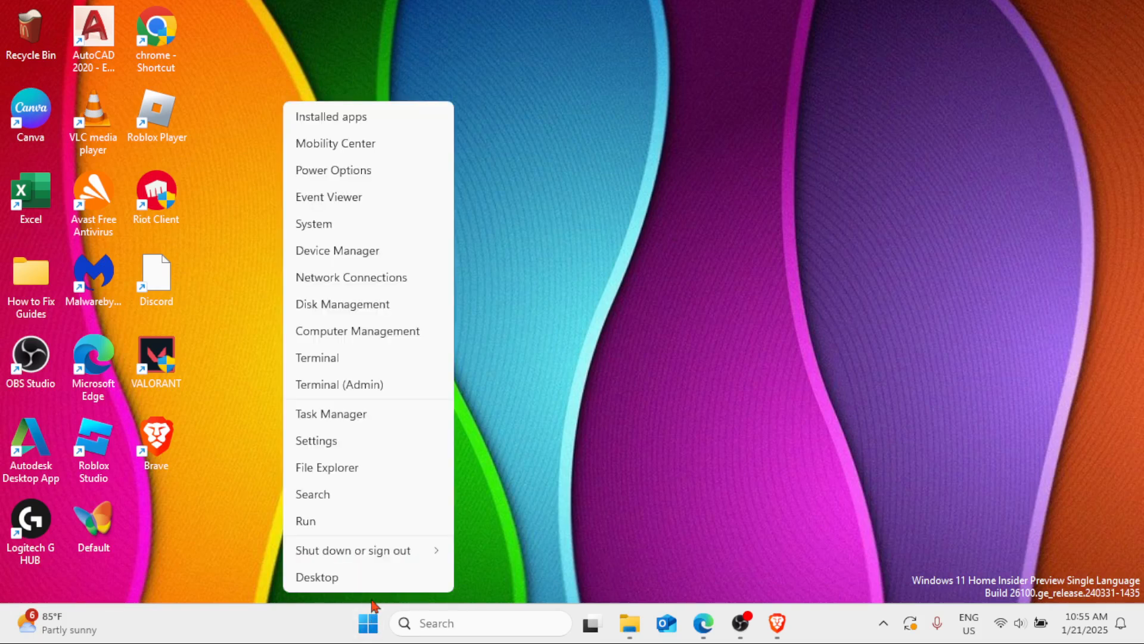
{"action": "left_click", "coordinate": [330, 413]}
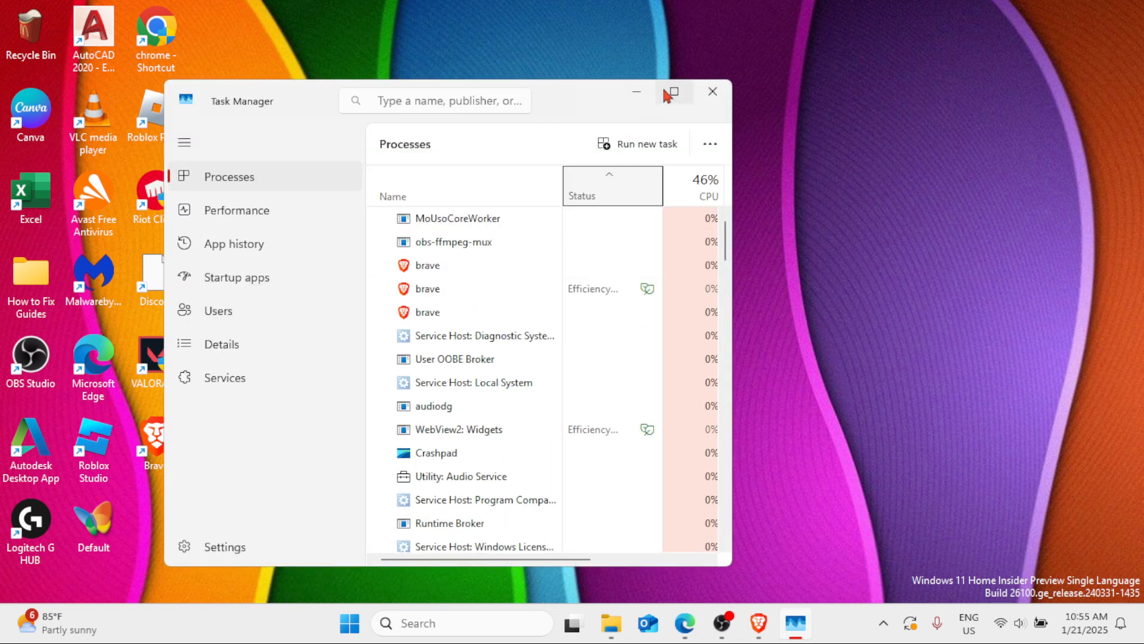
{"action": "left_click", "coordinate": [669, 92]}
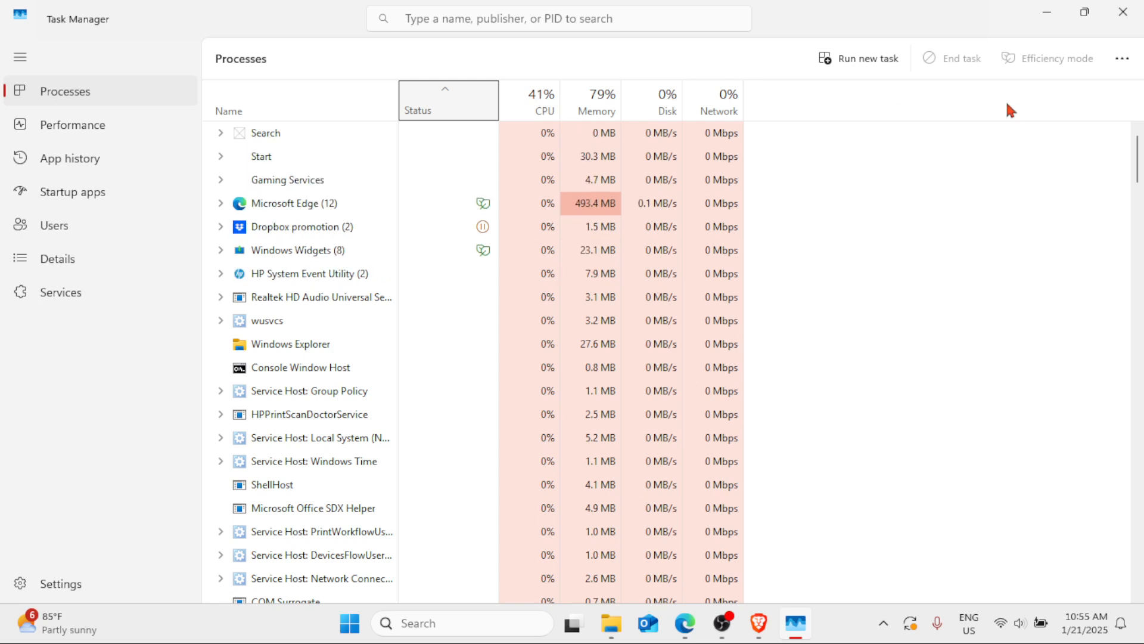
{"action": "left_click", "coordinate": [76, 194]}
{"action": "left_click", "coordinate": [531, 136]}
{"action": "left_click", "coordinate": [532, 135]}
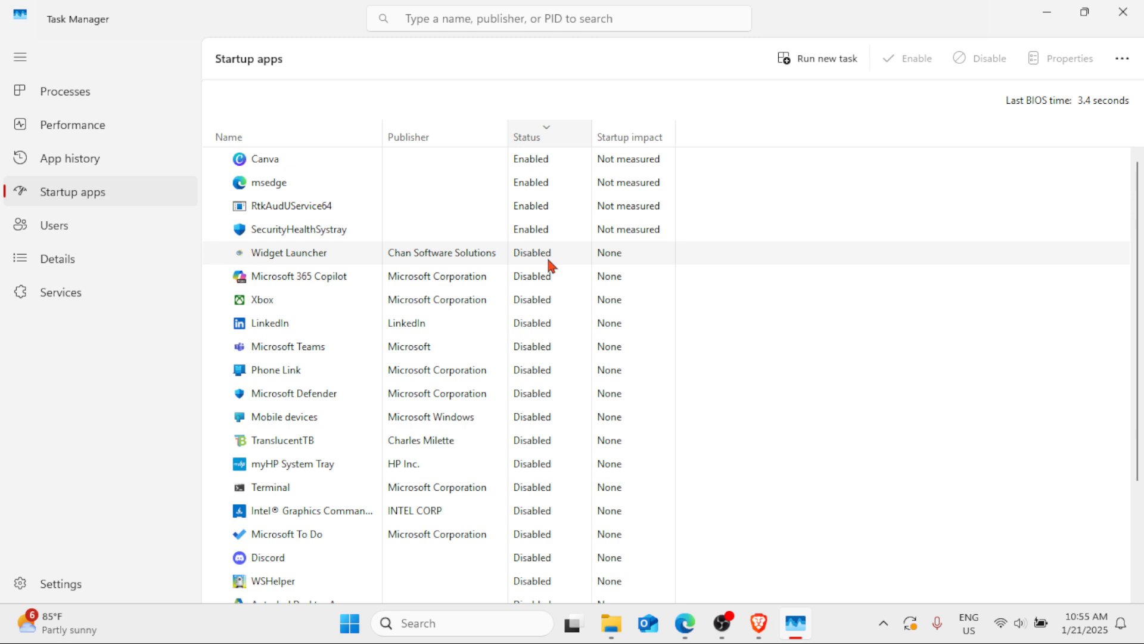
Step: Disable Canva as a startup app and close Task Manager
{"action": "right_click", "coordinate": [308, 158]}
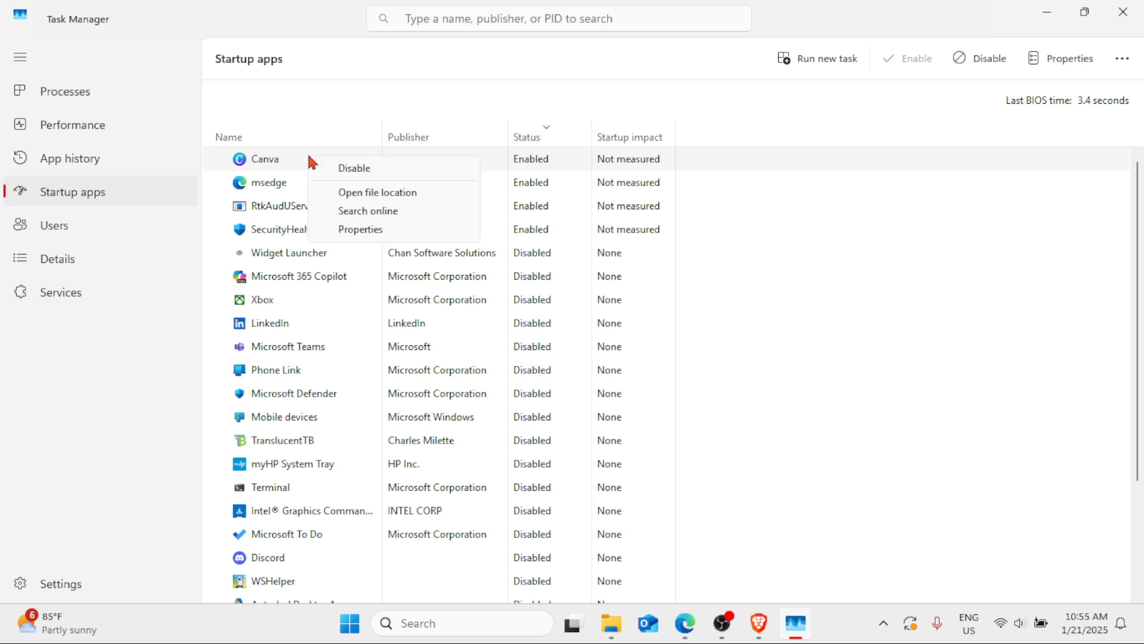
{"action": "left_click", "coordinate": [343, 168]}
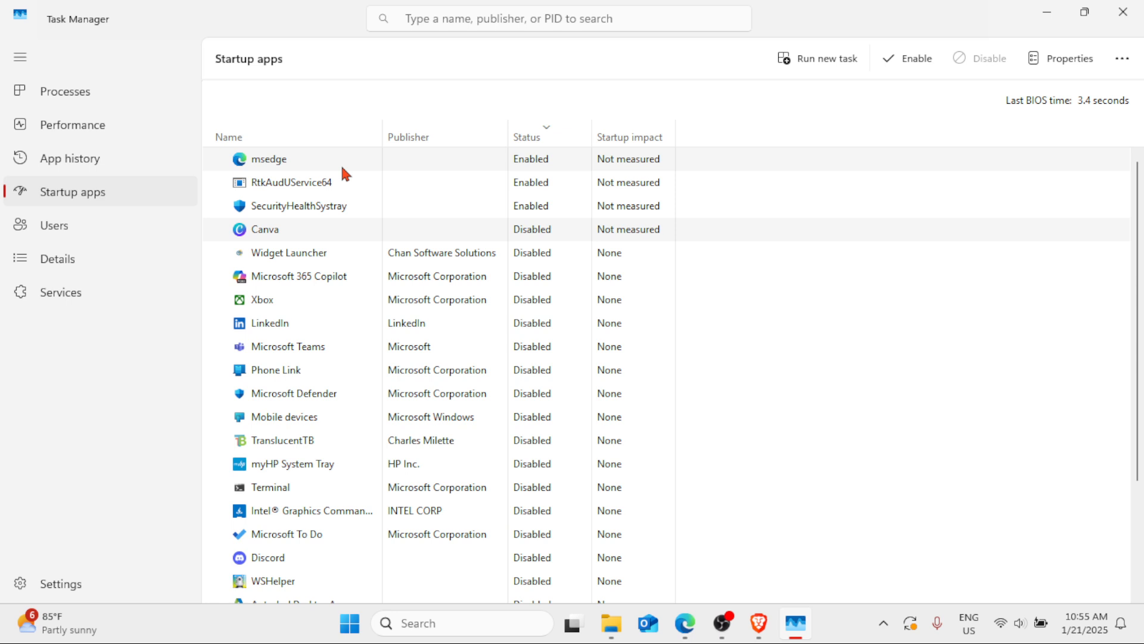
{"action": "left_click", "coordinate": [1121, 13]}
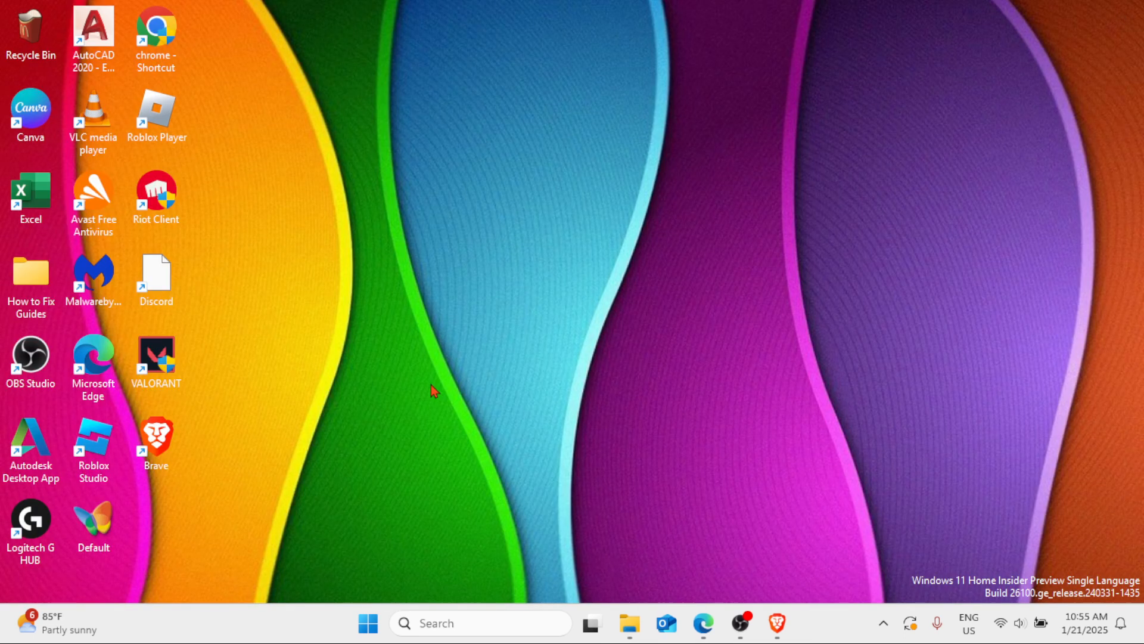
Step: Open the Windows Update page in Settings to check for pending updates, and close Settings
{"action": "left_click", "coordinate": [368, 623]}
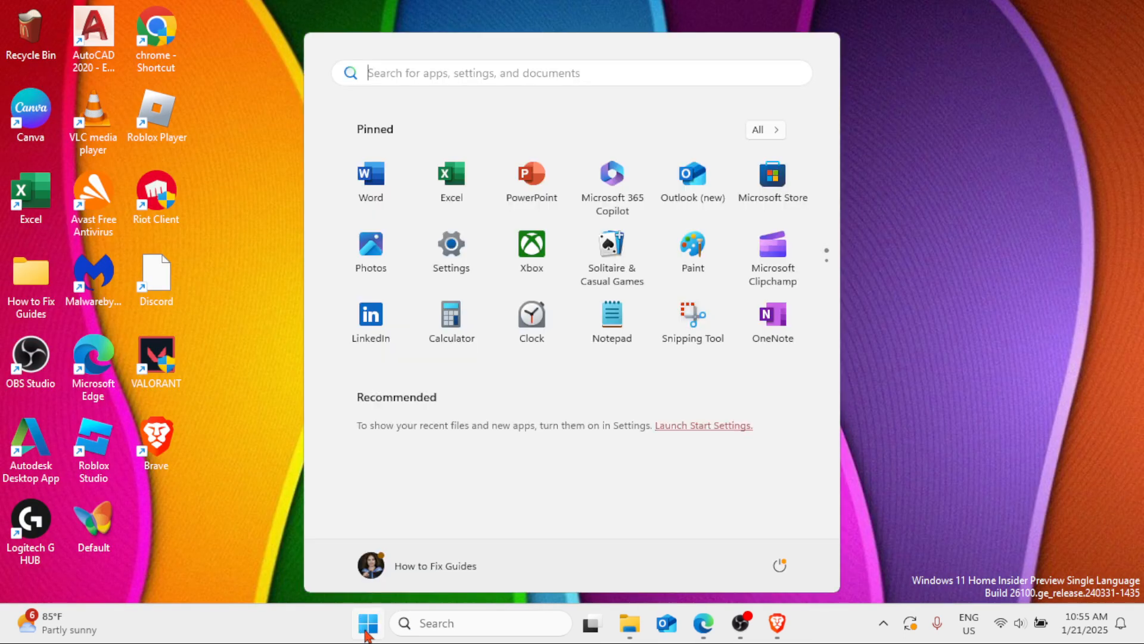
{"action": "left_click", "coordinate": [449, 275]}
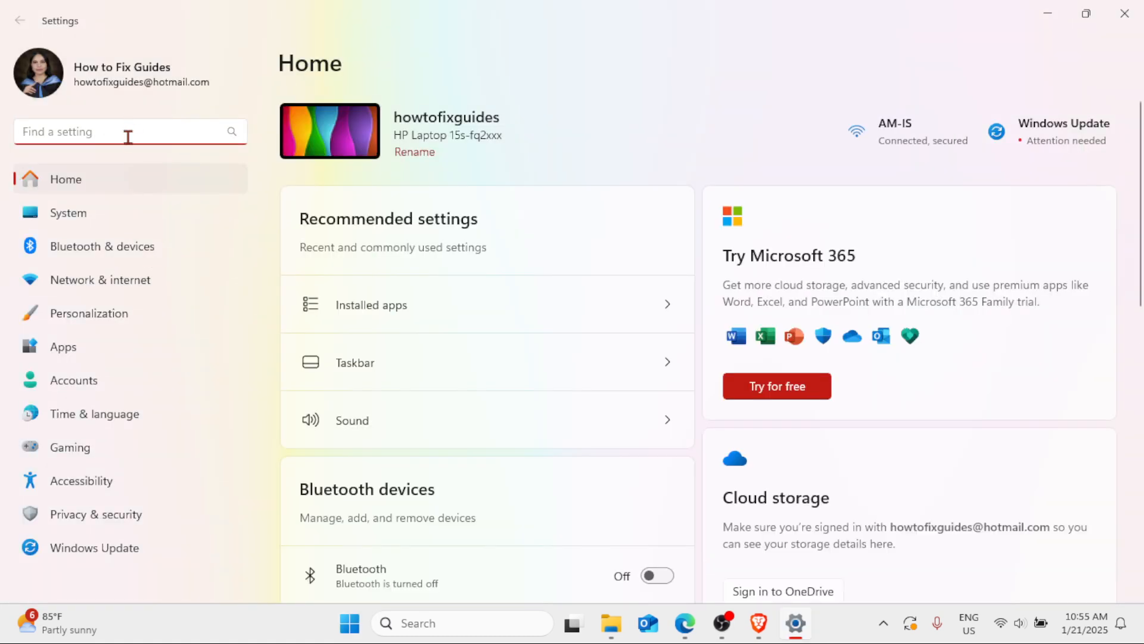
{"action": "left_click", "coordinate": [85, 548]}
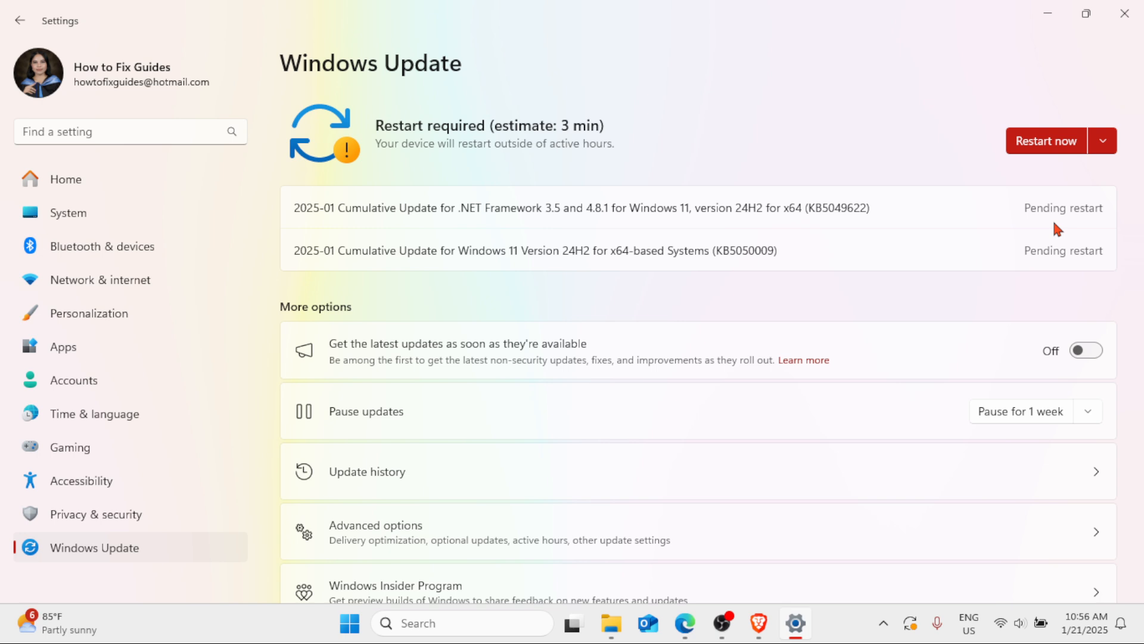
{"action": "left_click", "coordinate": [1124, 13]}
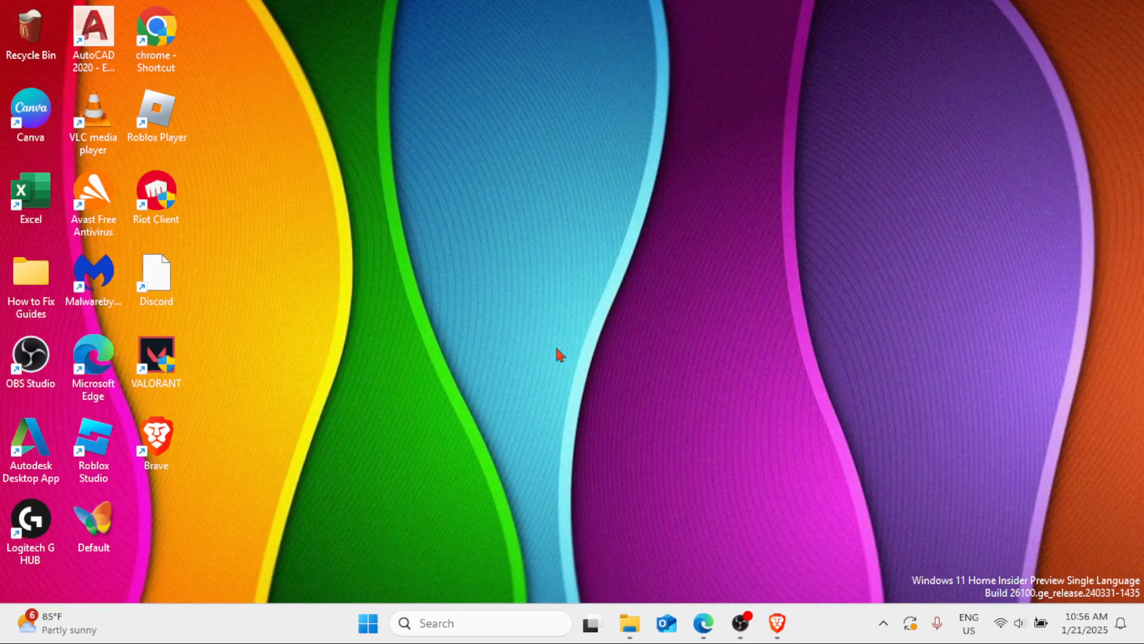
Step: Show the available shut down and restart choices, and dismiss them without choosing one
{"action": "right_click", "coordinate": [367, 624]}
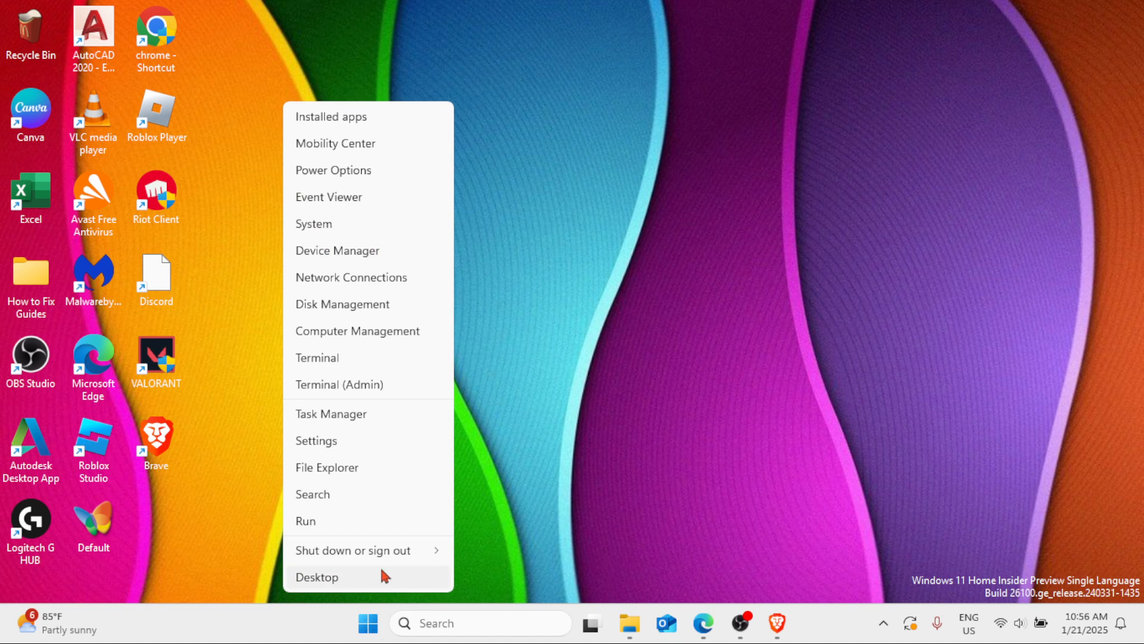
{"action": "mouse_move", "coordinate": [371, 553]}
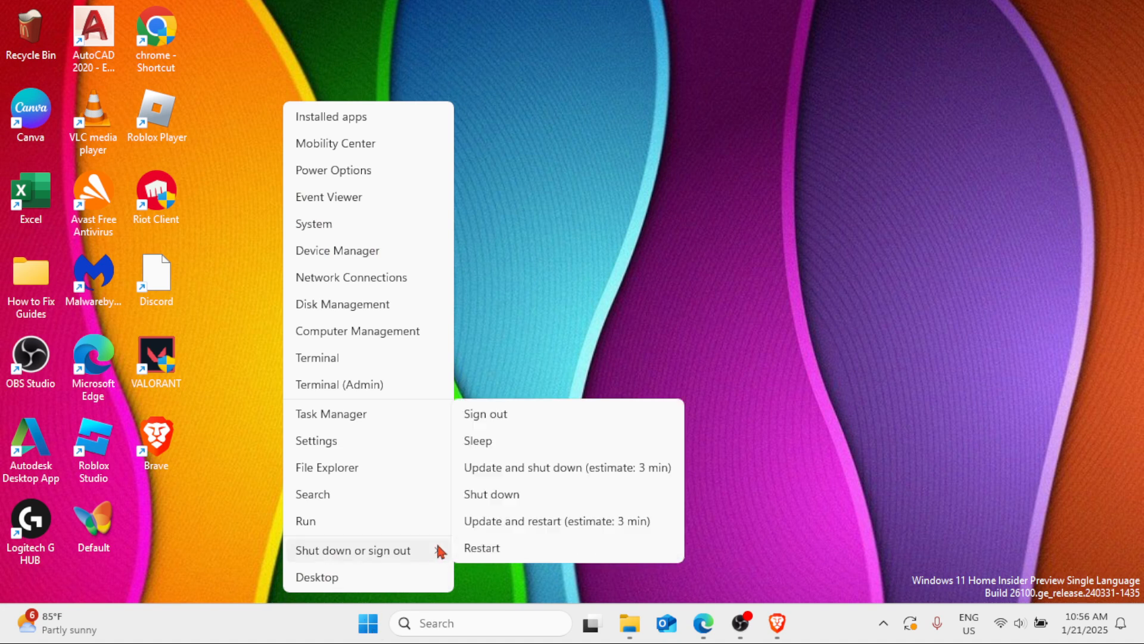
{"action": "left_click", "coordinate": [815, 466]}
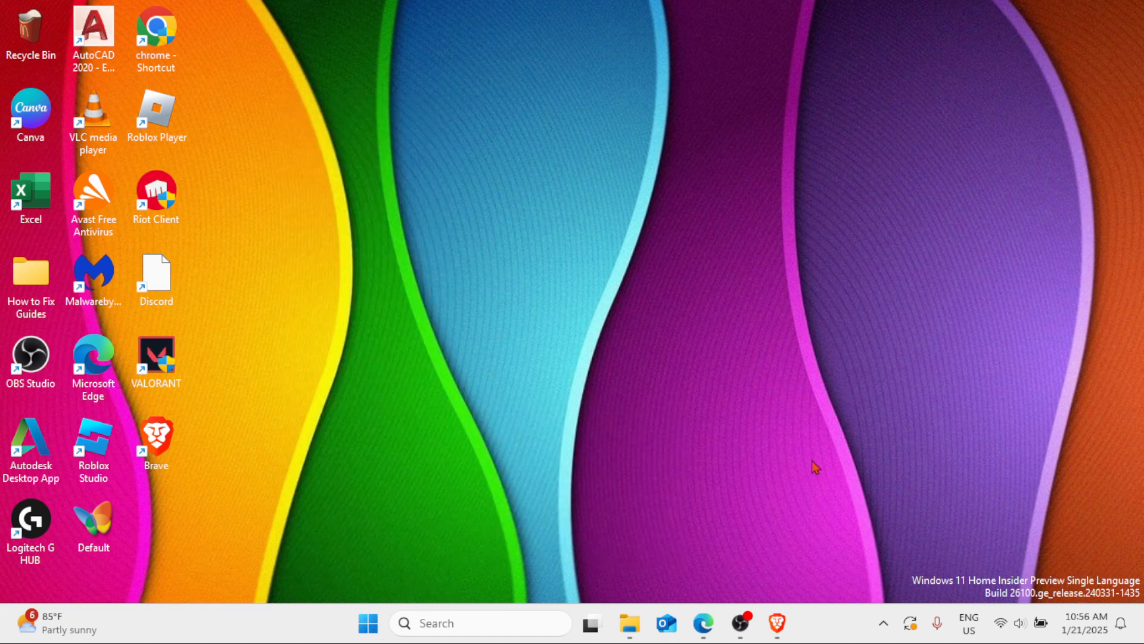